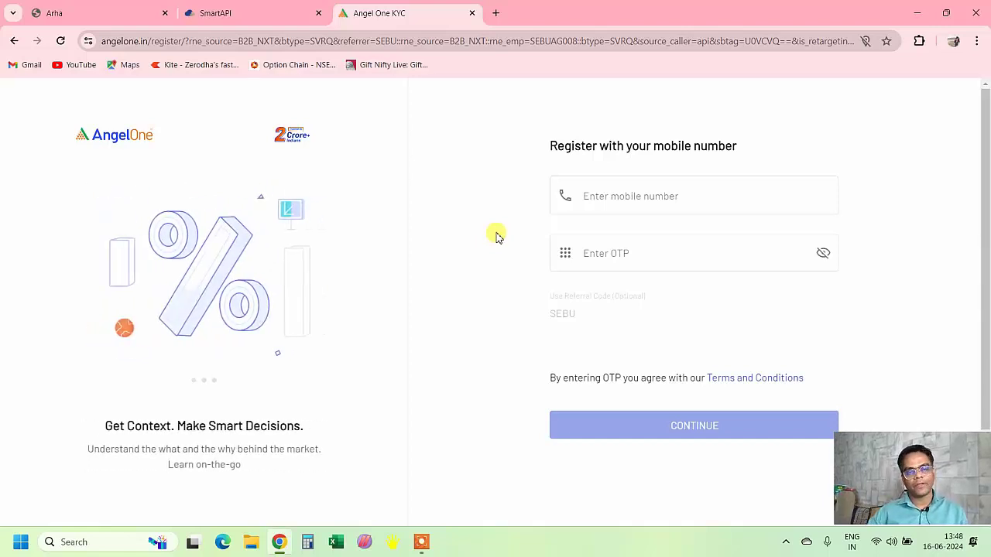
- Close the Angel One KYC registration tab
key("ctrl+w")
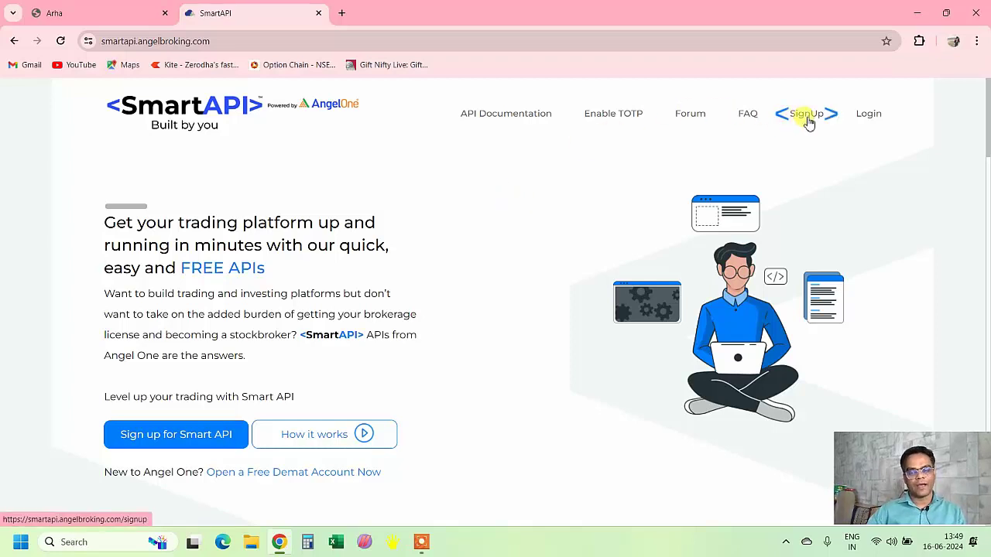
- Open the SmartAPI sign-up form, enter the user's name, and set and confirm the password
left_click(812, 124)
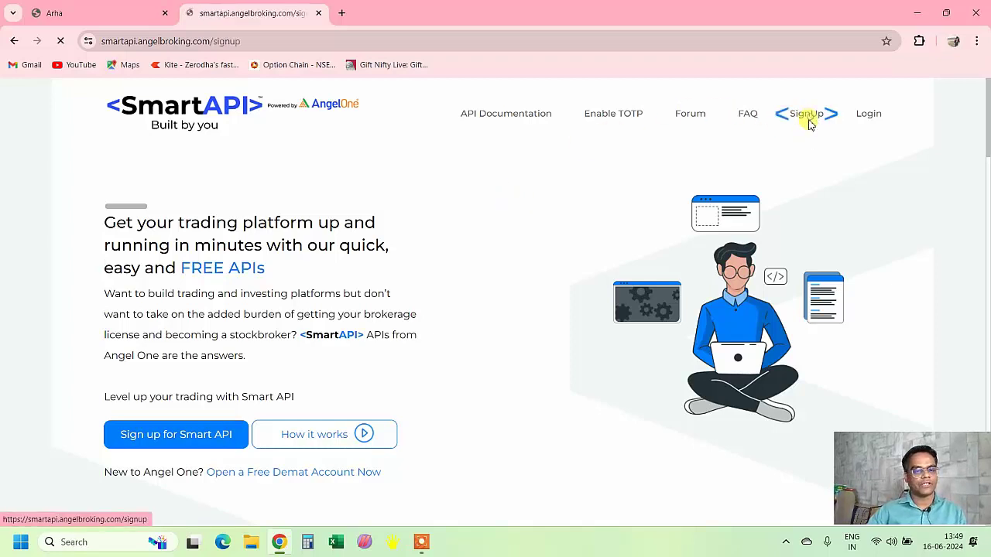
left_click(270, 282)
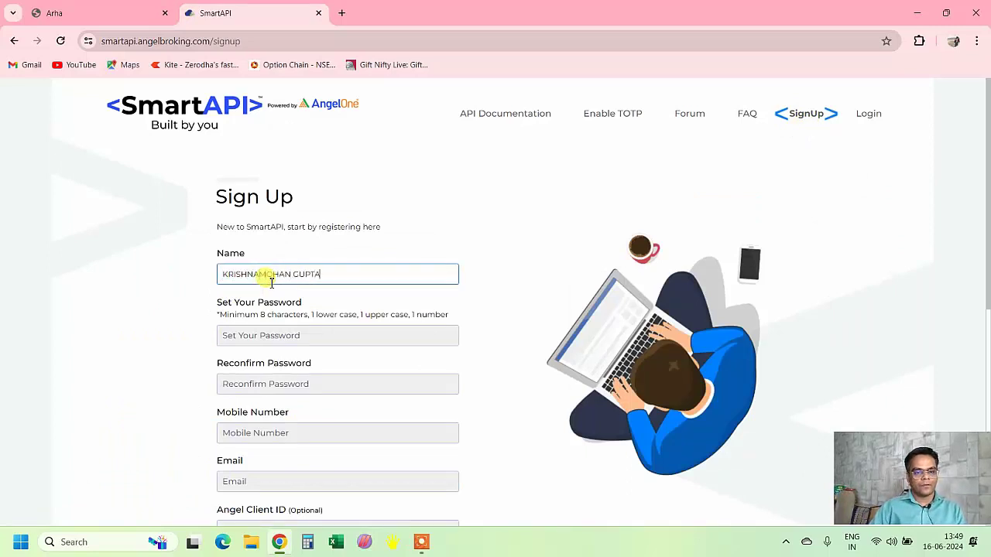
key("Tab")
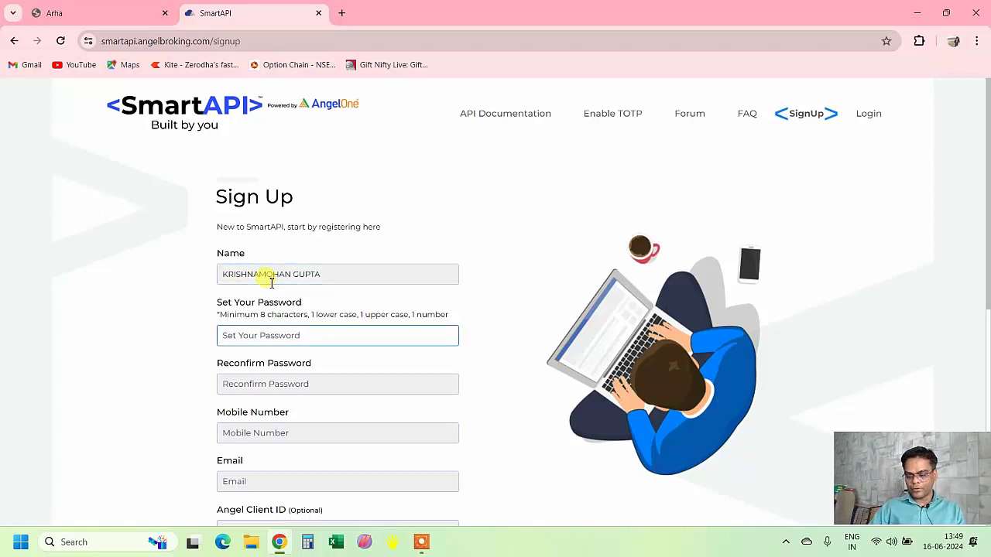
type("K")
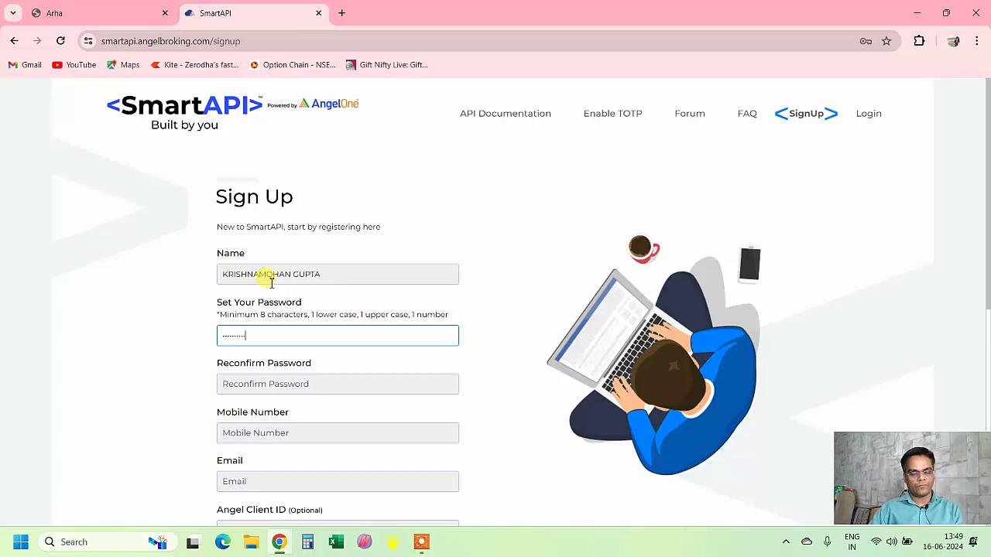
key("Tab")
type("K")
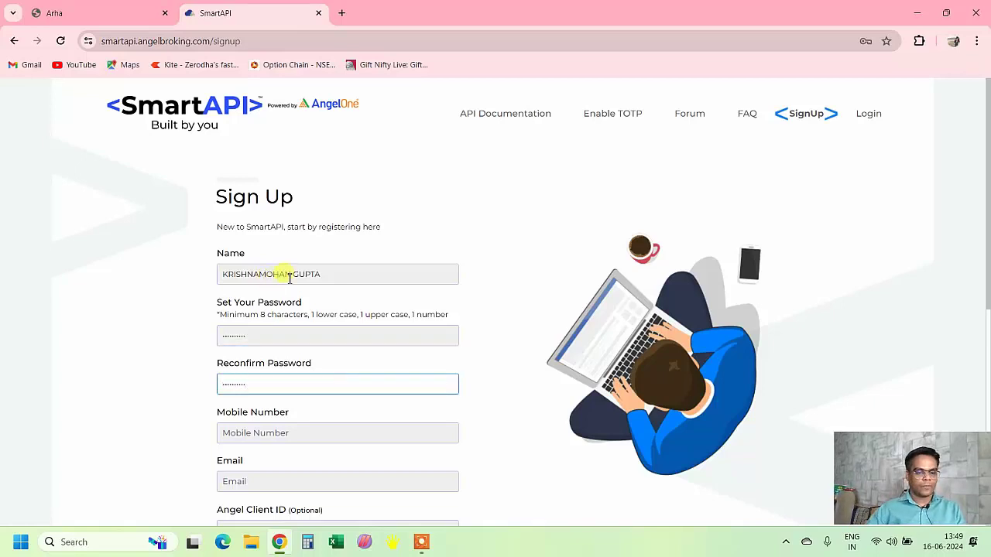
- Enter the user's mobile number and e-mail address, then agree to the terms and conditions
scroll(275, 283, "down", 1)
left_click(288, 369)
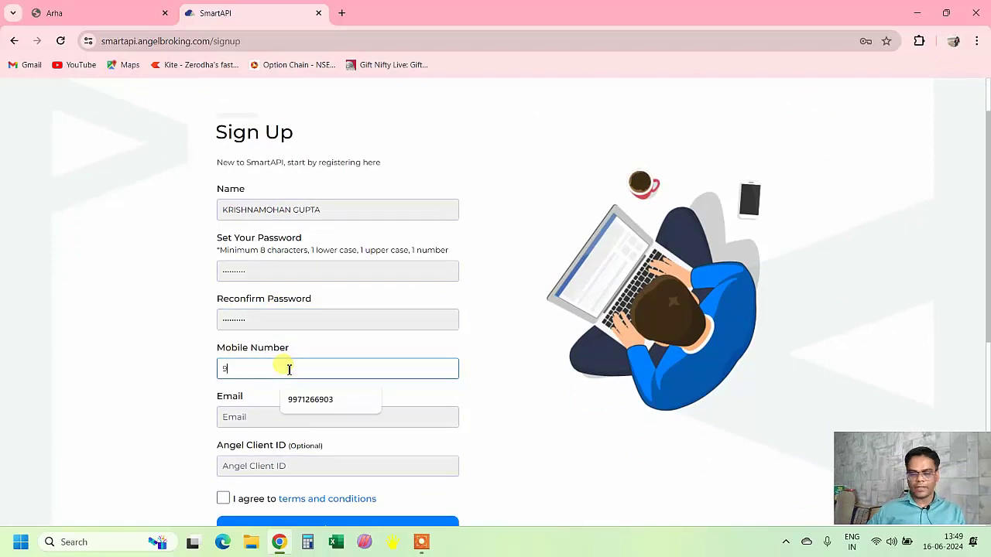
key("Tab")
type("k")
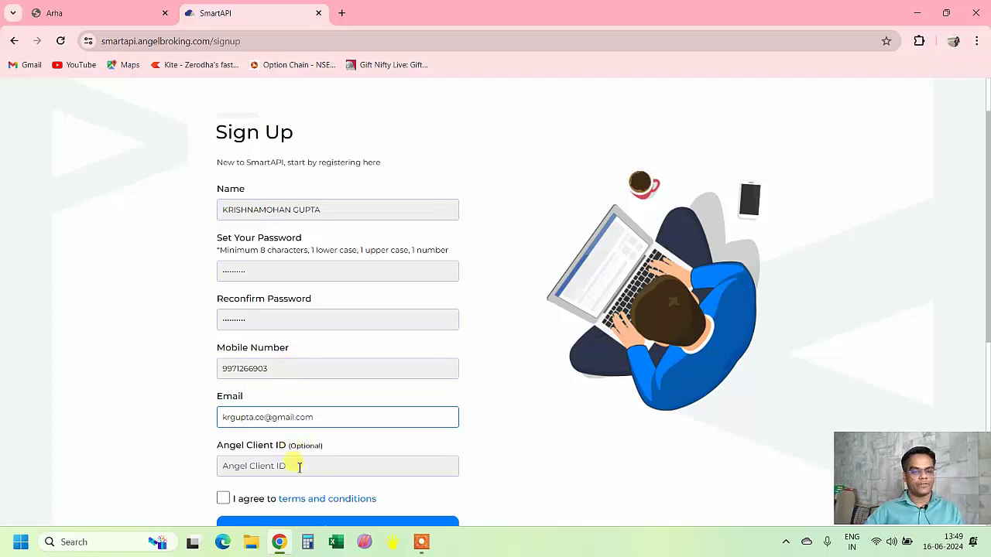
scroll(275, 469, "down", 1)
left_click(224, 435)
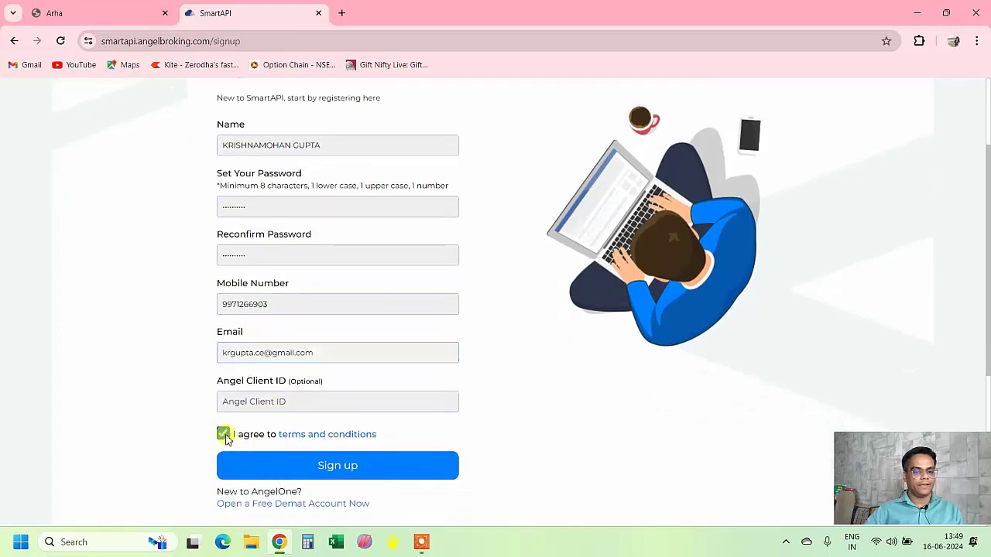
- Submit sign-up, enter the mobile and e-mail OTPs, and confirm the registration success message
left_click(391, 465)
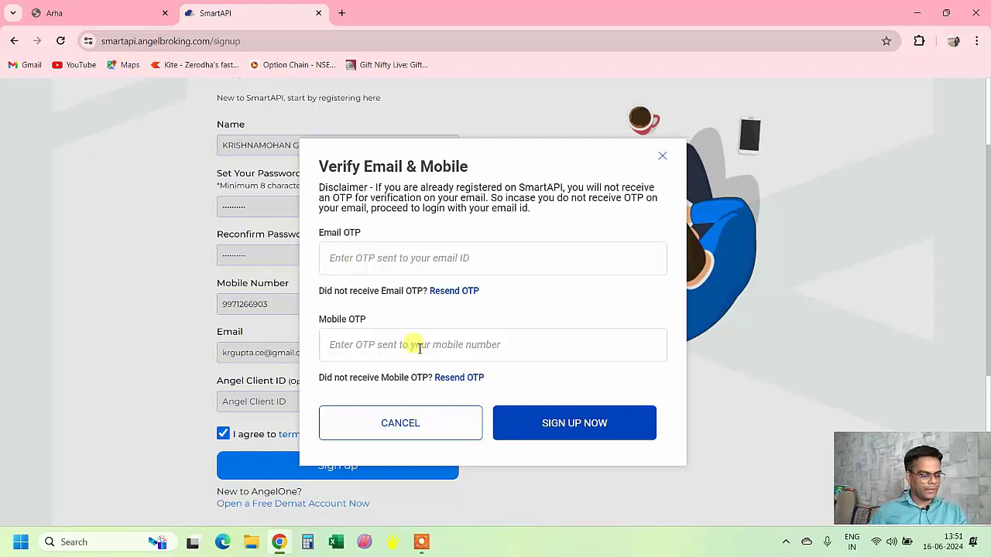
left_click(415, 347)
type("•••")
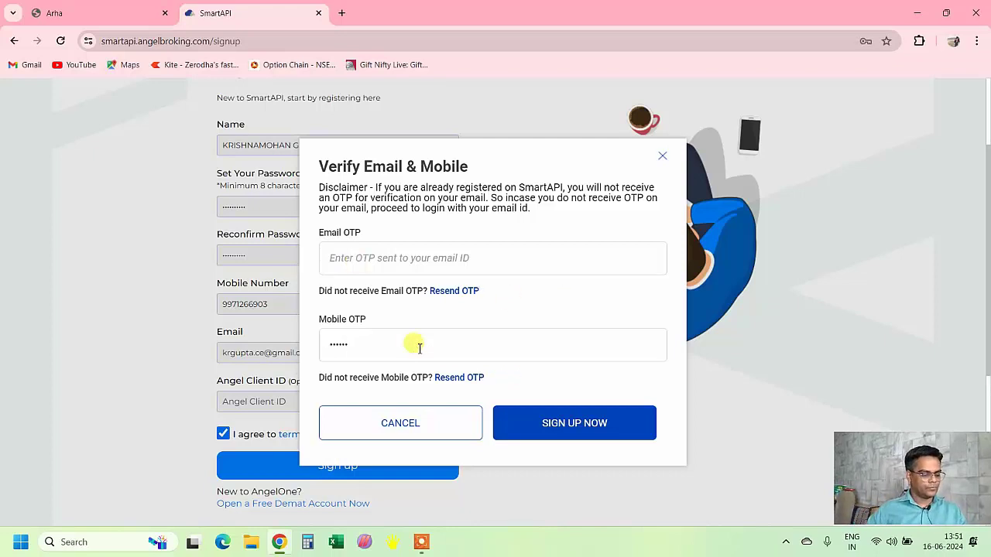
left_click(440, 261)
type("••••••")
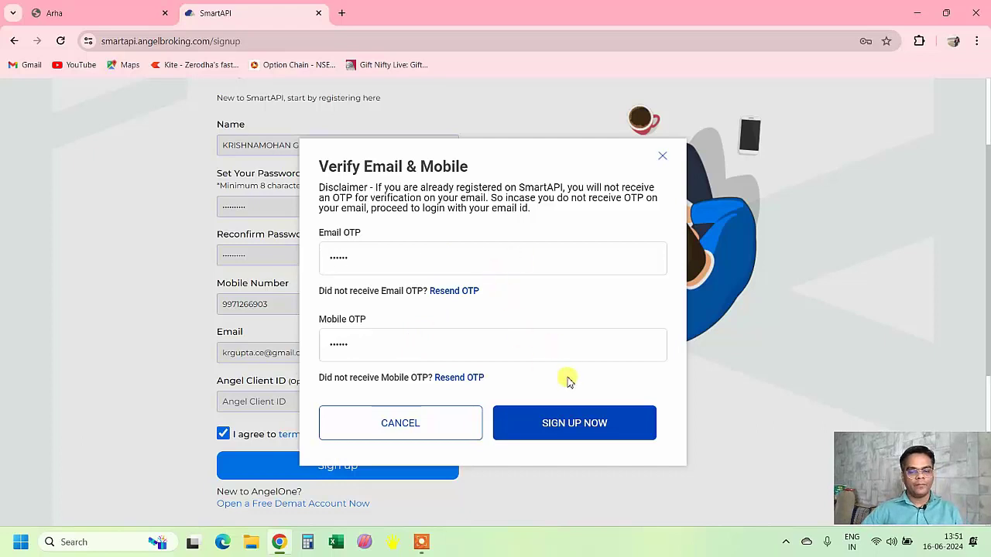
left_click(578, 422)
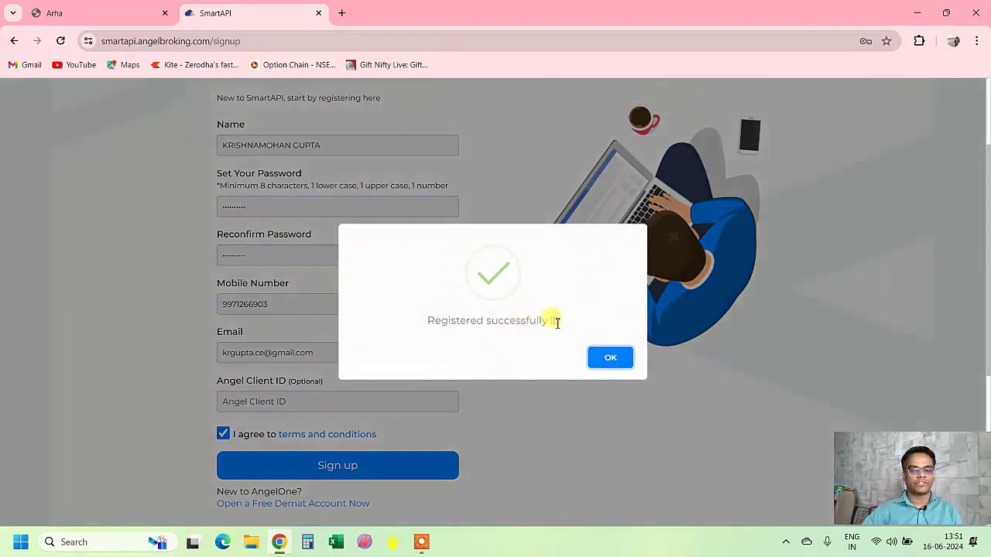
left_click(610, 357)
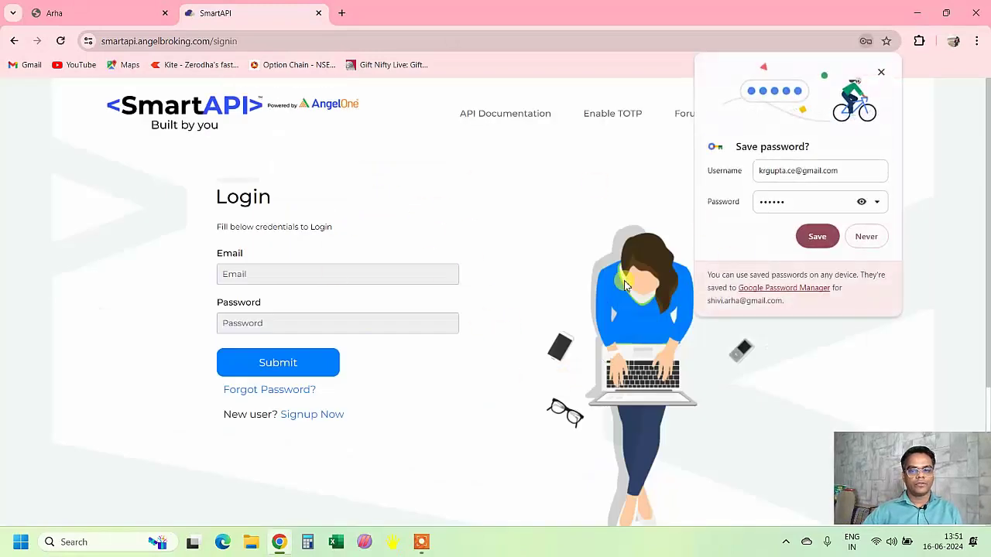
- Dismiss the save-password prompt and log in with the registered e-mail and account password
left_click(881, 73)
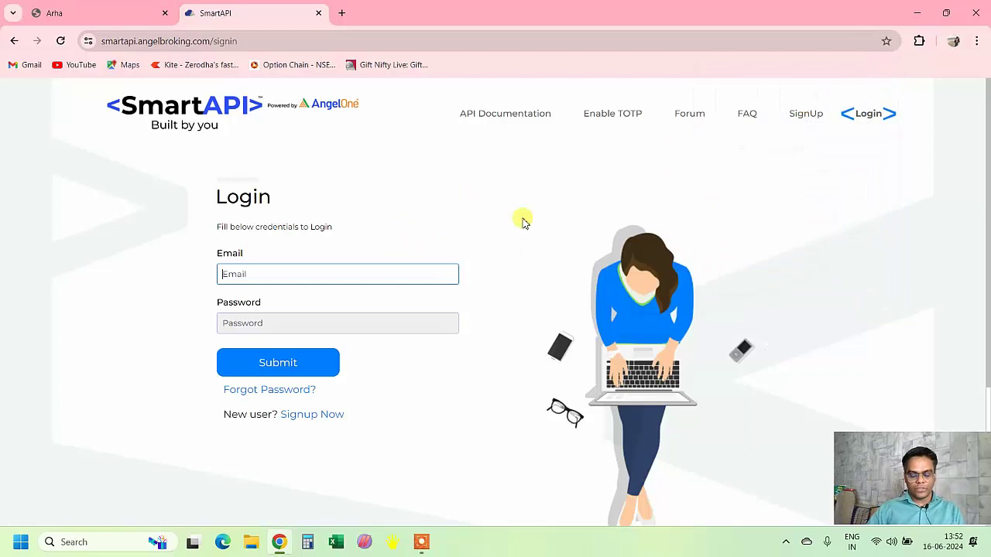
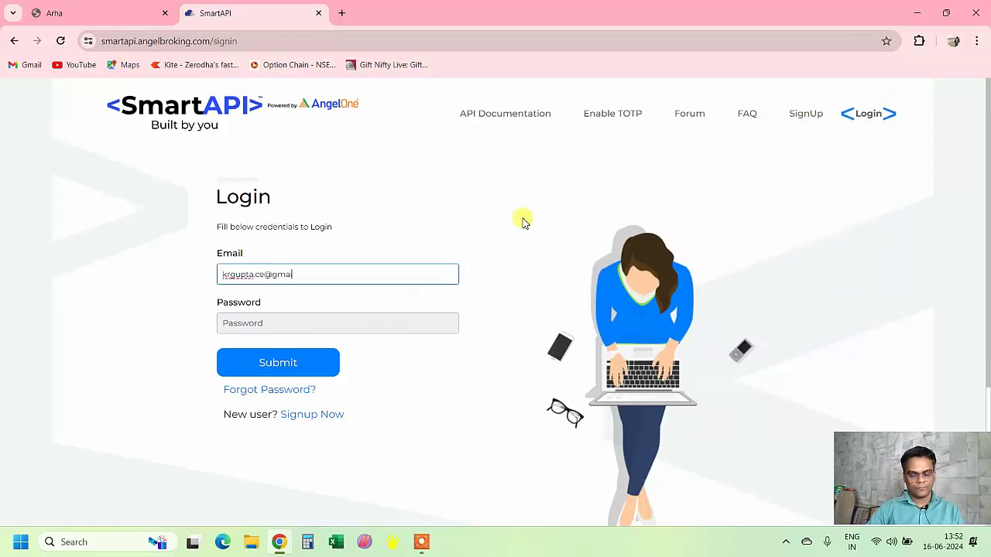
key("Tab")
type("**********")
left_click(336, 358)
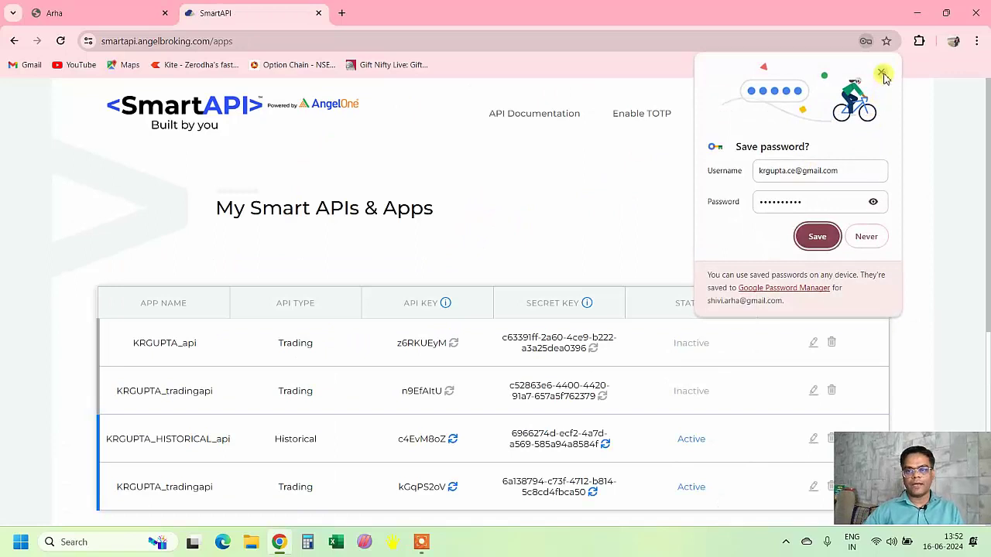
- Review the four apps, highlighting the Trading and Historical API types of the last two
left_click(882, 72)
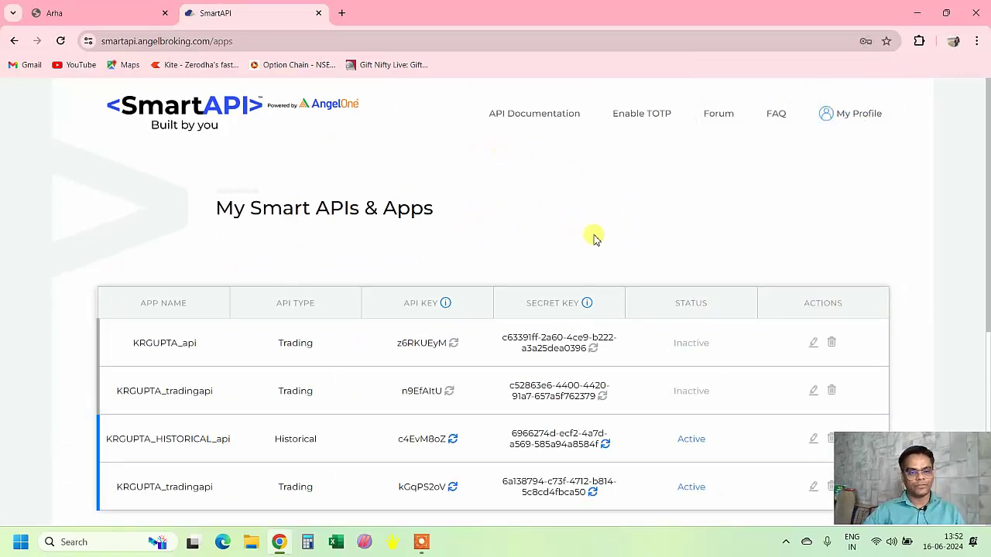
scroll(582, 330, "down", 3)
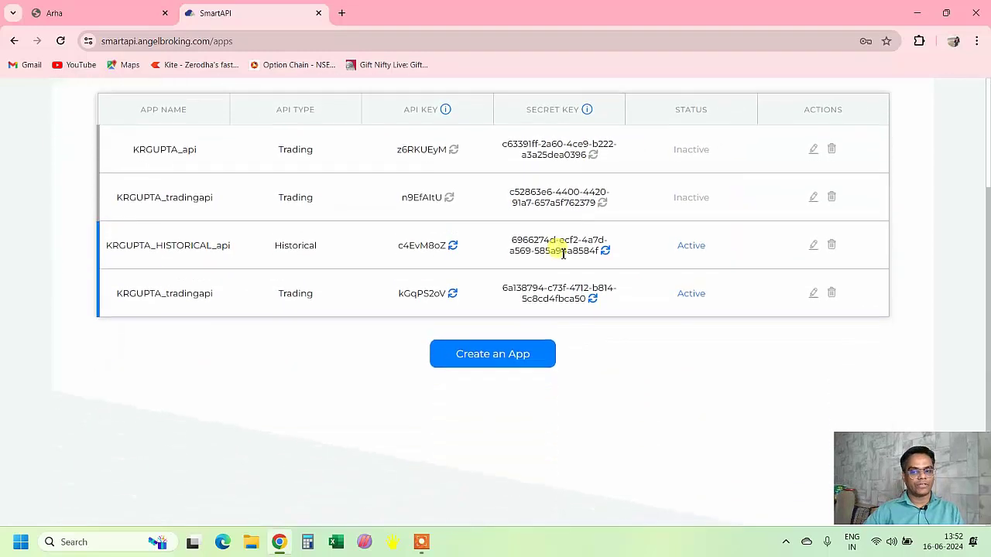
left_click(831, 247)
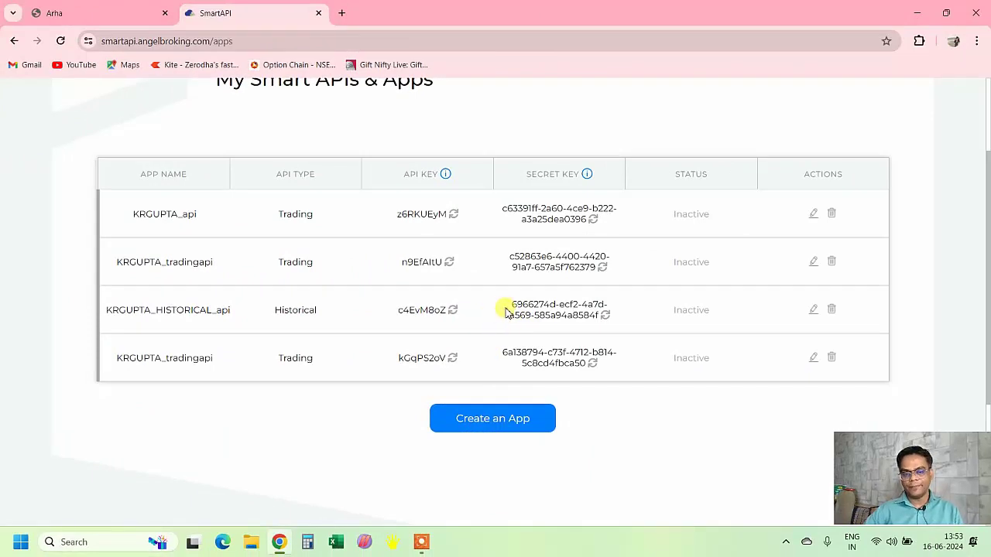
scroll(624, 368, "up", 1)
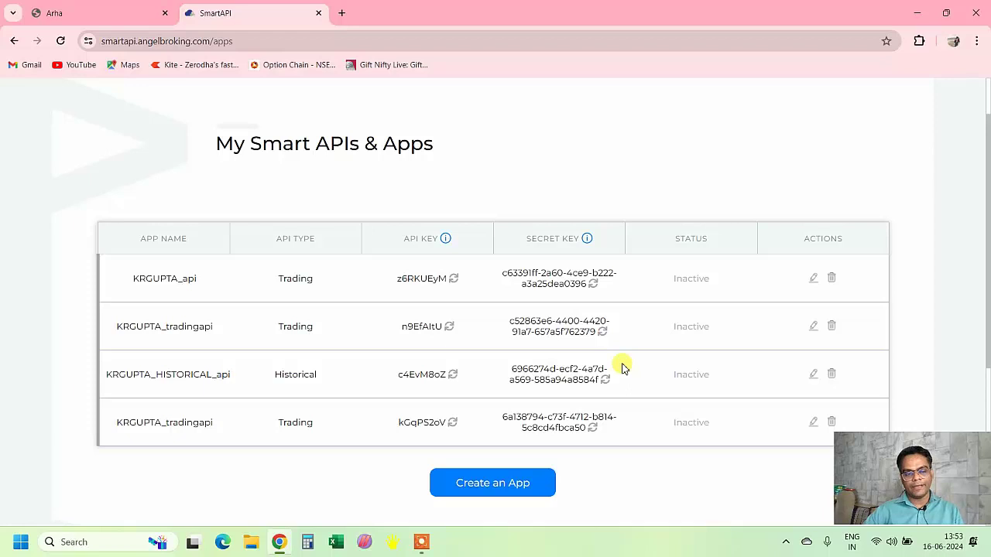
left_click_drag(316, 422, 278, 422)
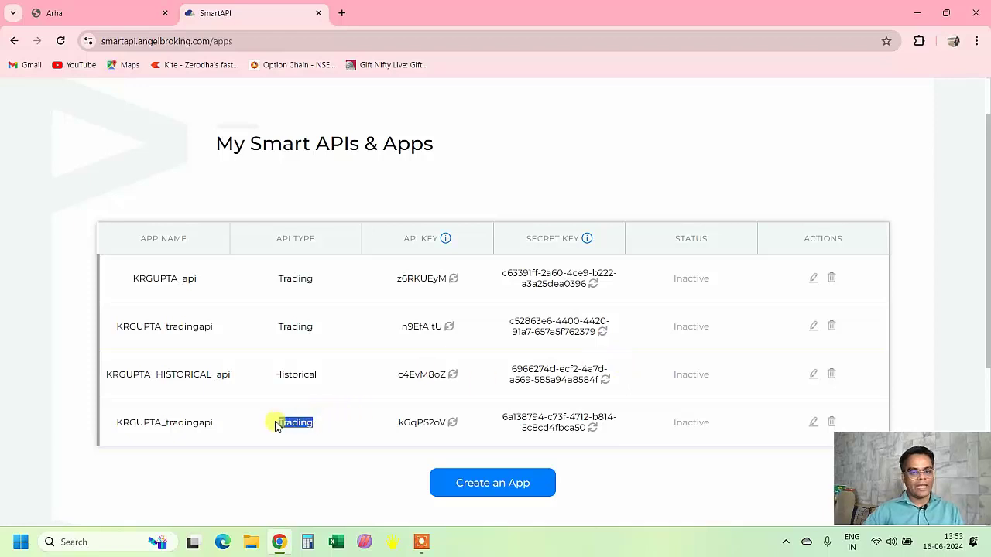
double_click(324, 377)
- Start a new app with Trading APIs as its type and name it 'KRO'
left_click(631, 470)
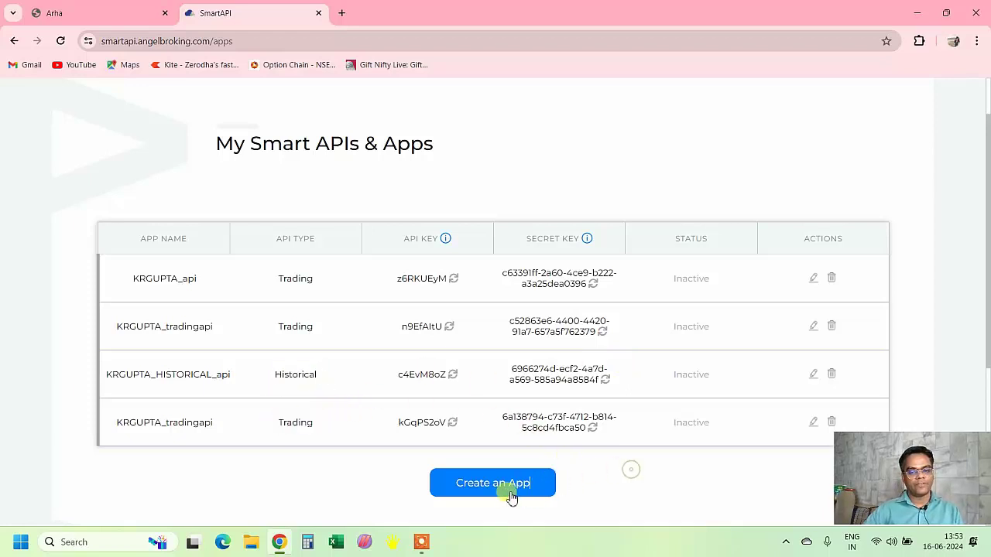
left_click(509, 486)
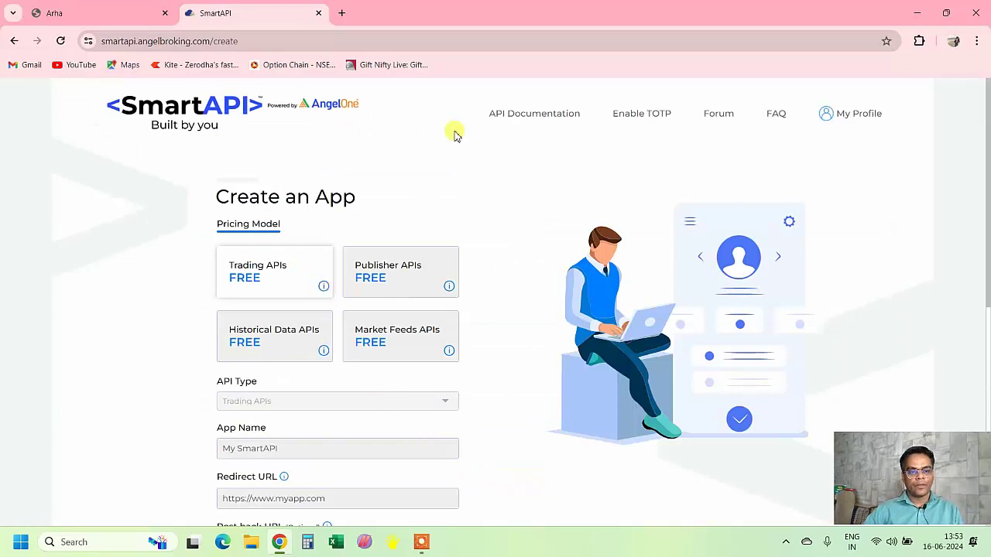
scroll(504, 237, "down", 1)
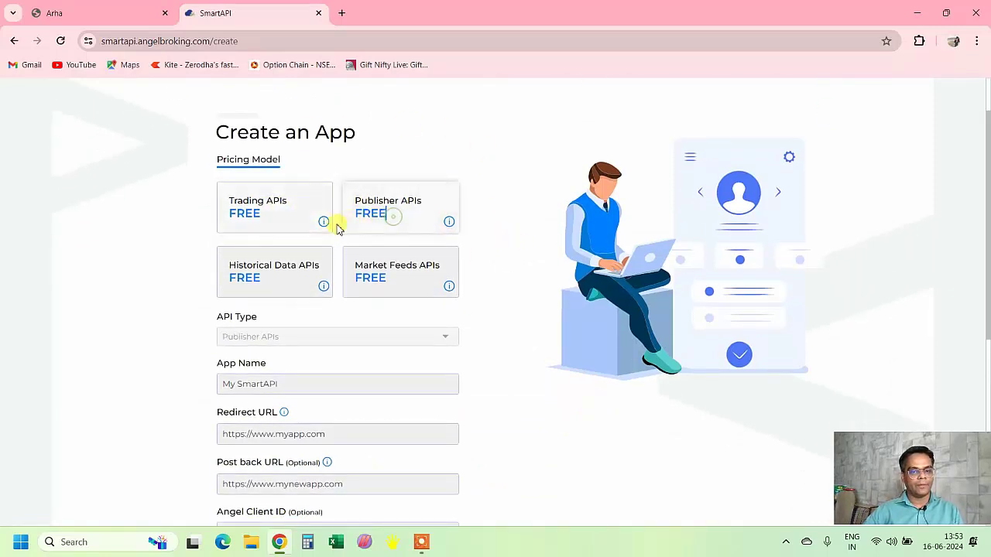
left_click(279, 268)
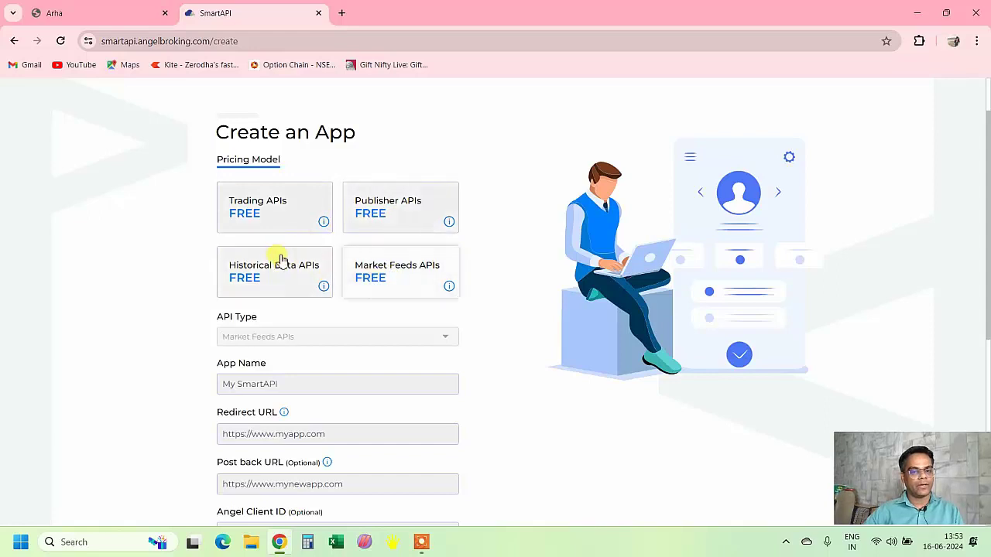
left_click(253, 204)
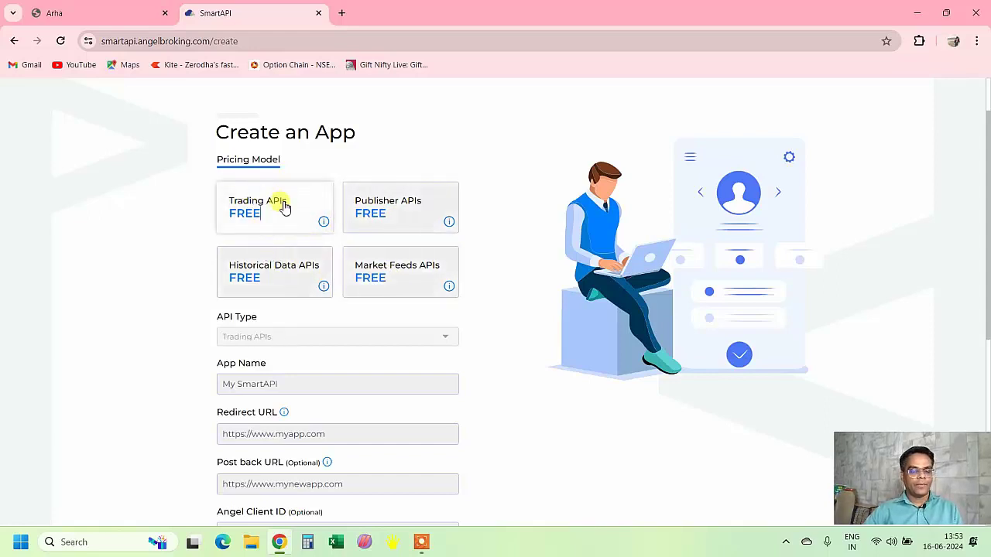
left_click_drag(250, 318, 210, 310)
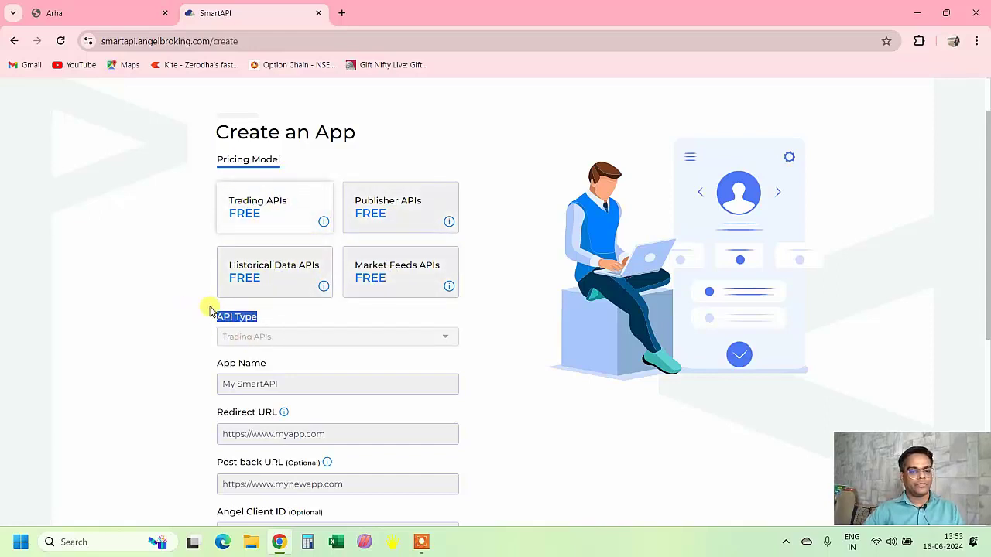
scroll(264, 349, "down", 1)
left_click(294, 321)
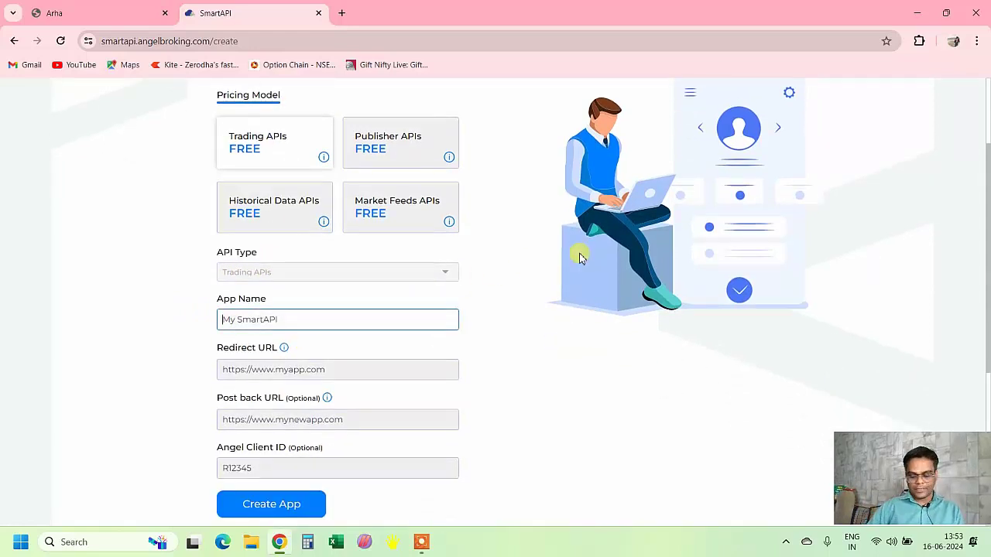
type("KRO")
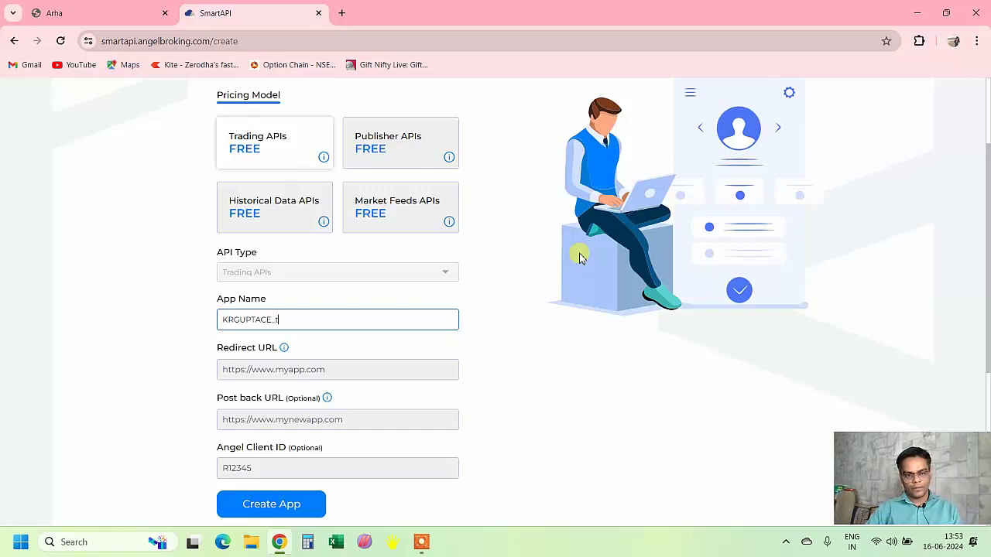
key("Tab")
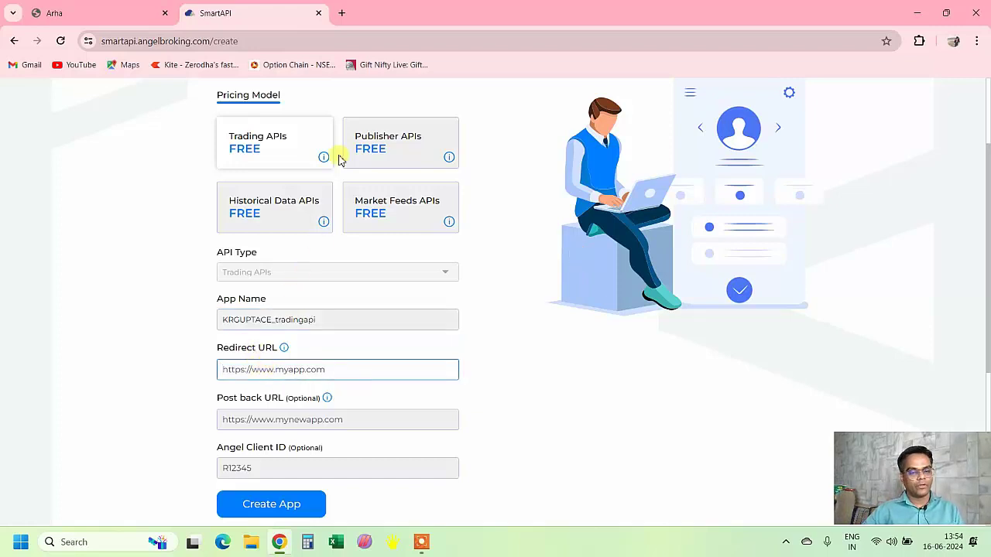
left_click(340, 13)
type("angelone")
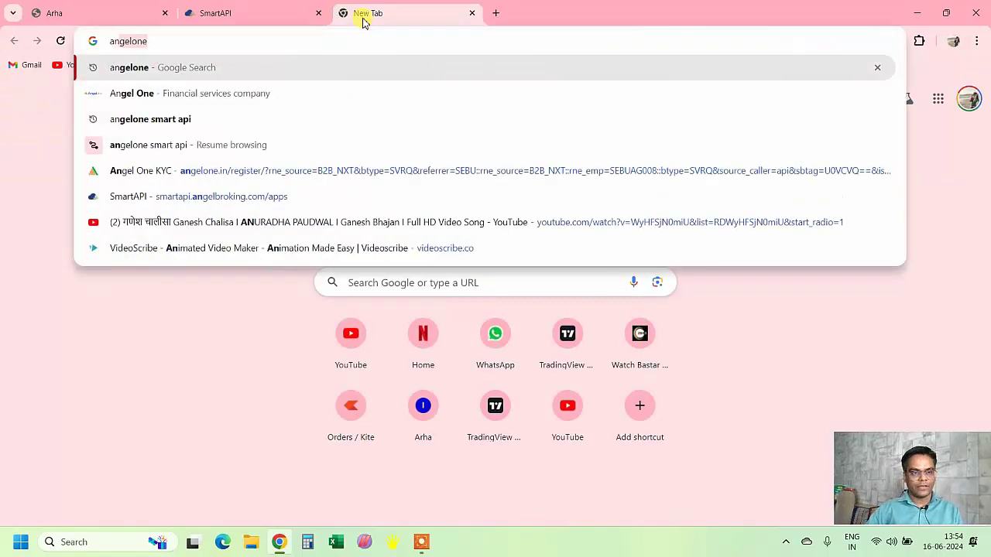
key("Return")
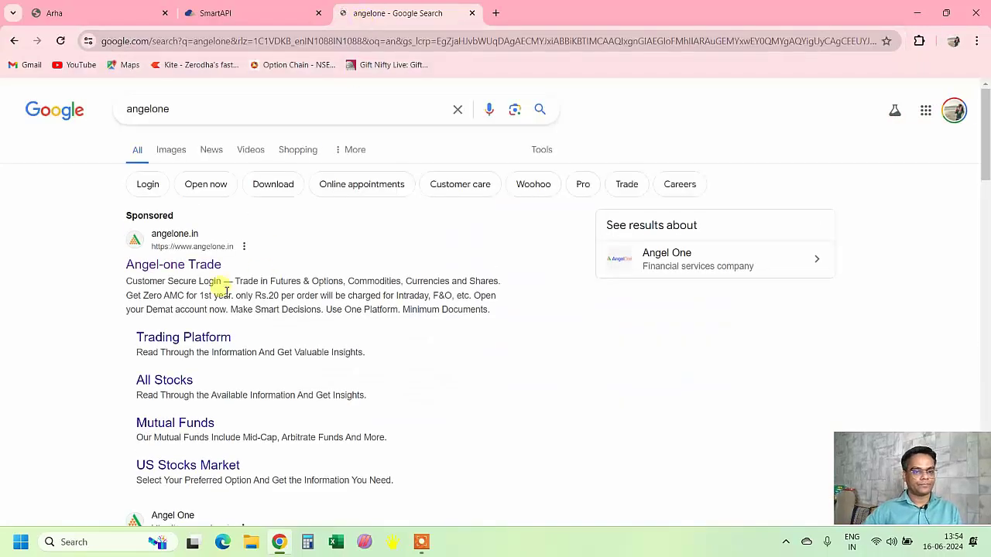
left_click(188, 266)
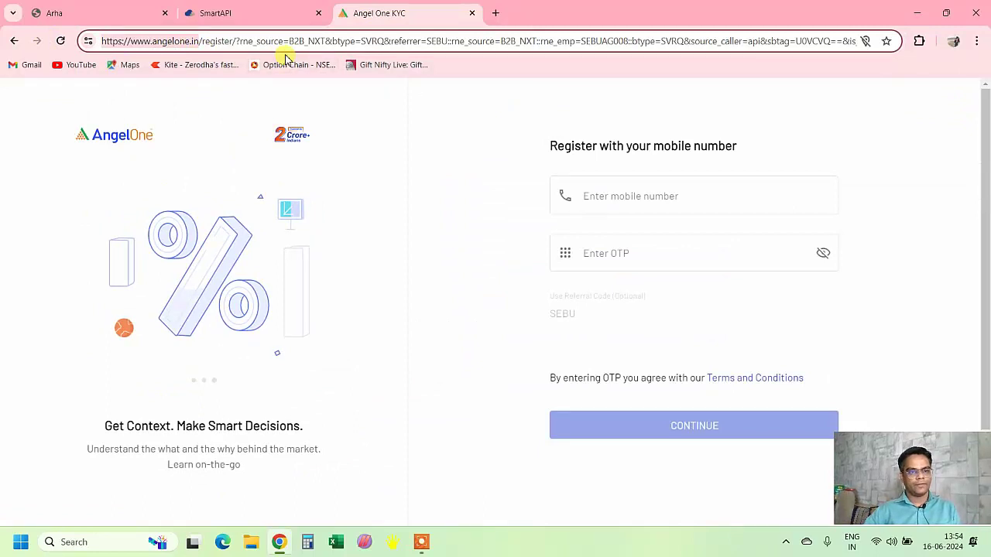
left_click(226, 13)
type("https://www.angelone.in/")
left_click(547, 387)
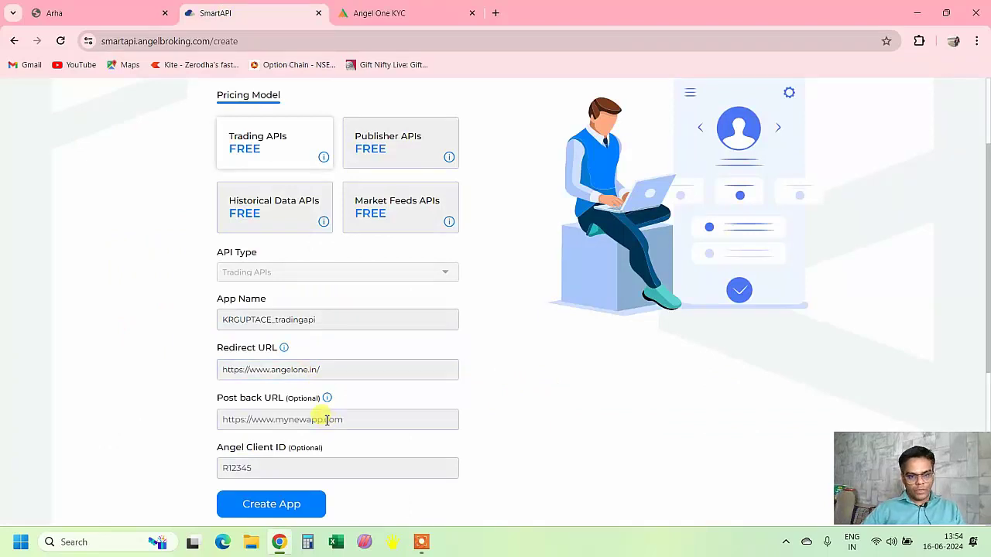
- Leave the optional Post back URL and Angel Client ID empty and create the trading app
double_click(309, 398)
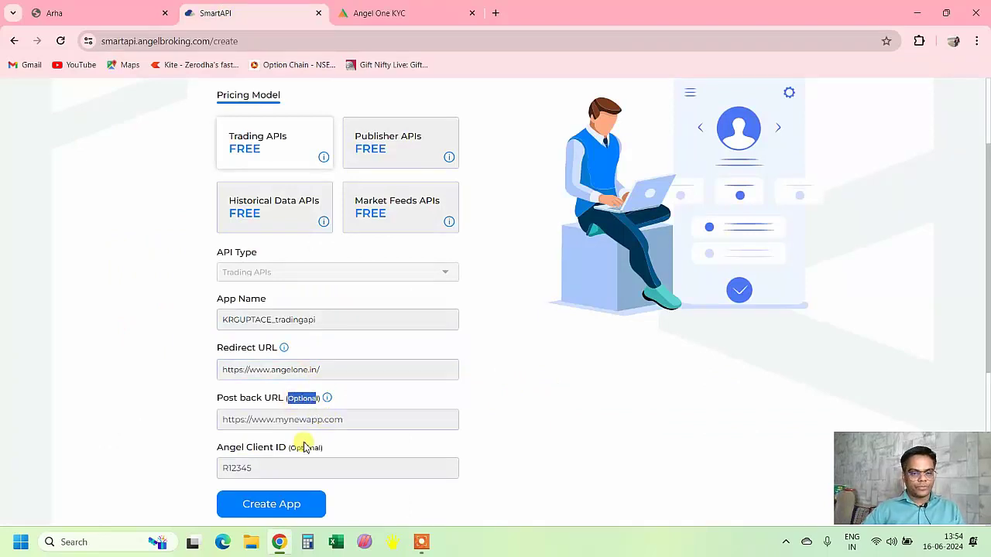
double_click(306, 447)
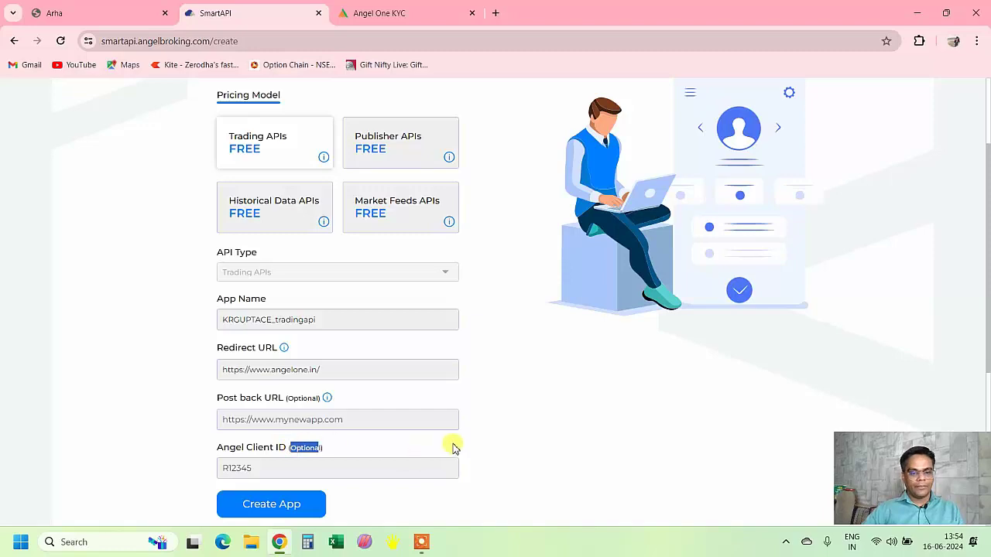
double_click(529, 428)
left_click(469, 464)
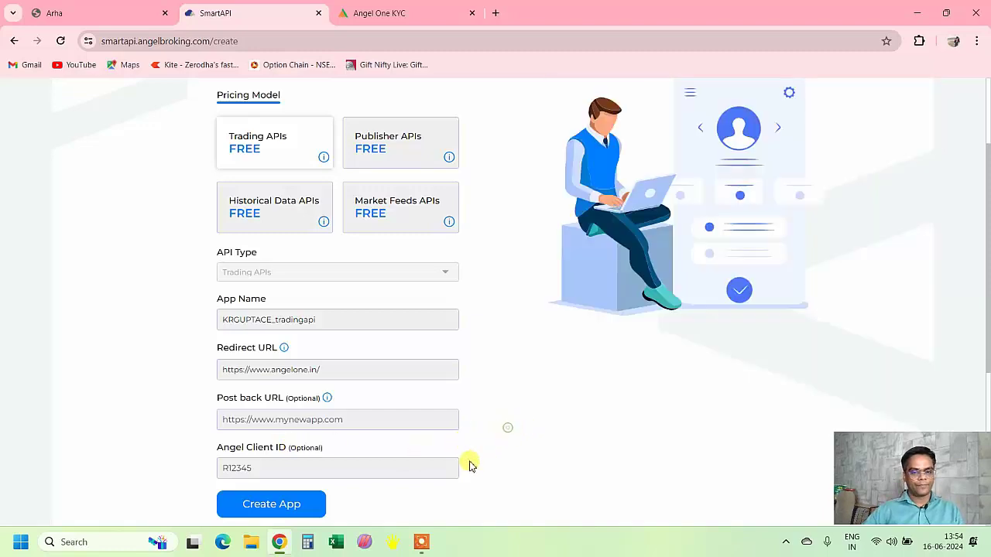
left_click(284, 513)
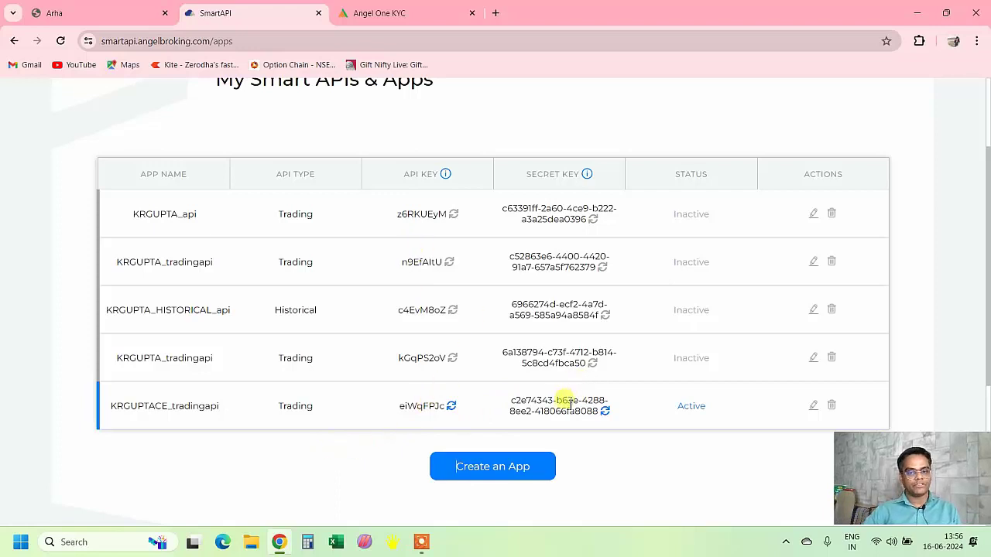
- Launch Notepad from the Windows search
left_click(106, 545)
type("notepad")
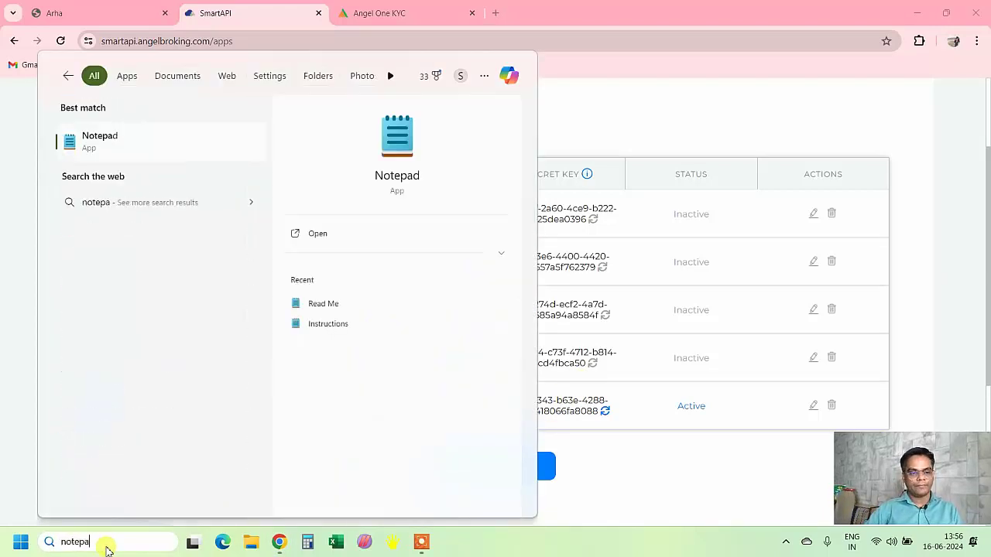
key("Return")
- Write an api_key = "" line and paste the new app's API key between the quotes
type("a")
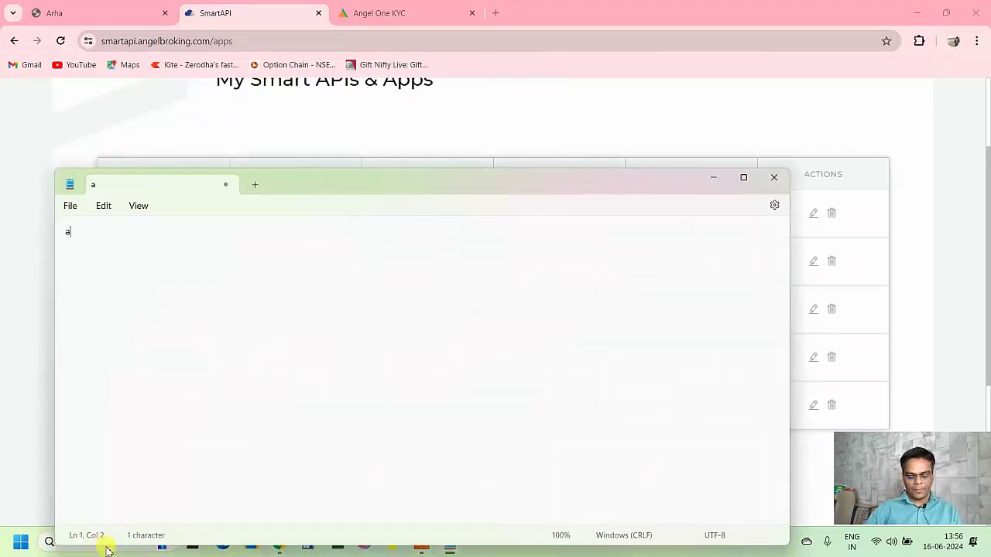
type("pi_key = \"")
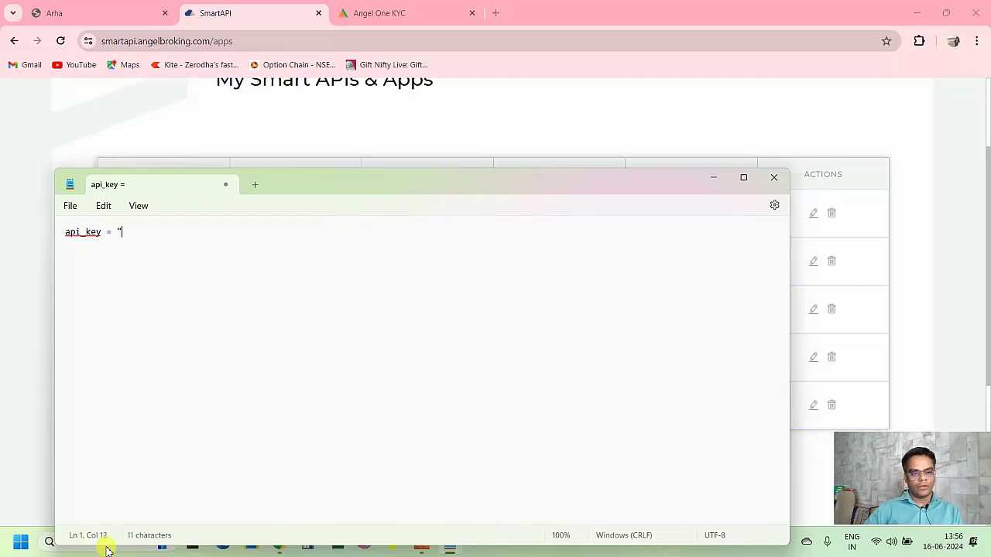
type("\"")
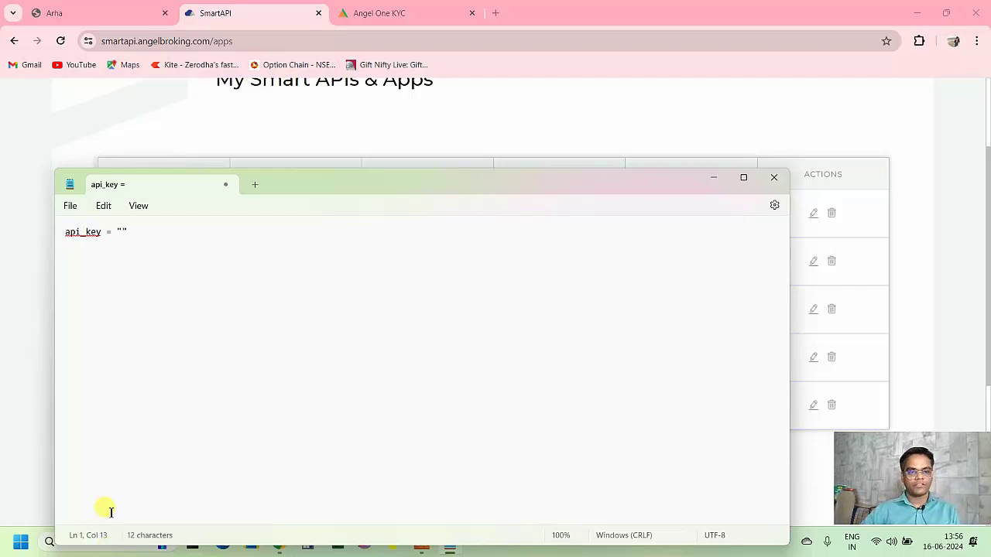
left_click(857, 246)
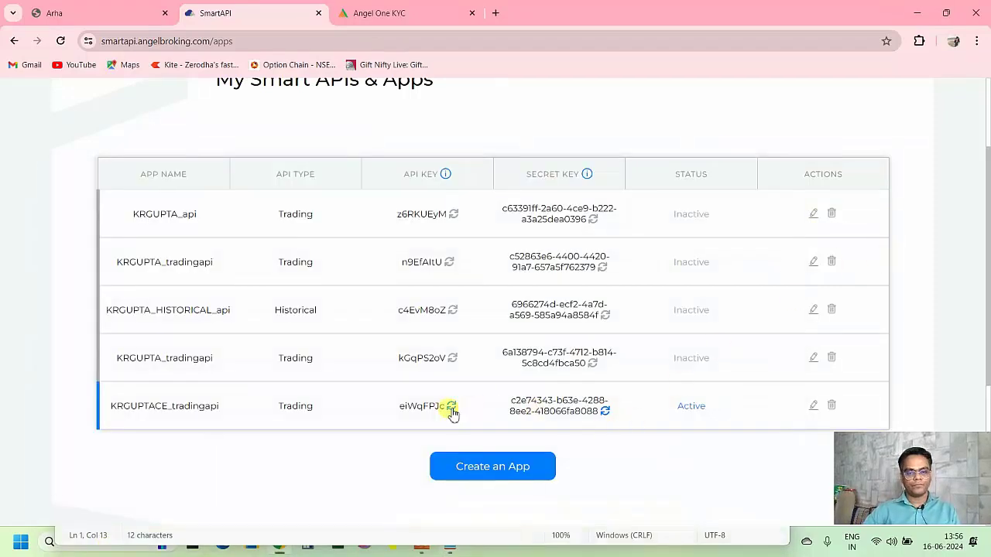
left_click_drag(444, 405, 393, 407)
key("ctrl+c")
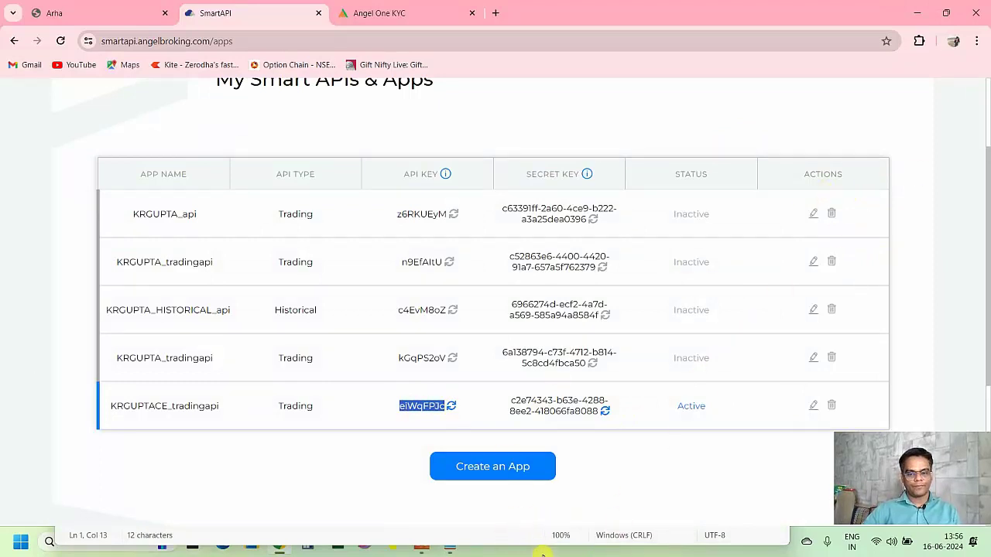
key("alt+Tab")
left_click(421, 310)
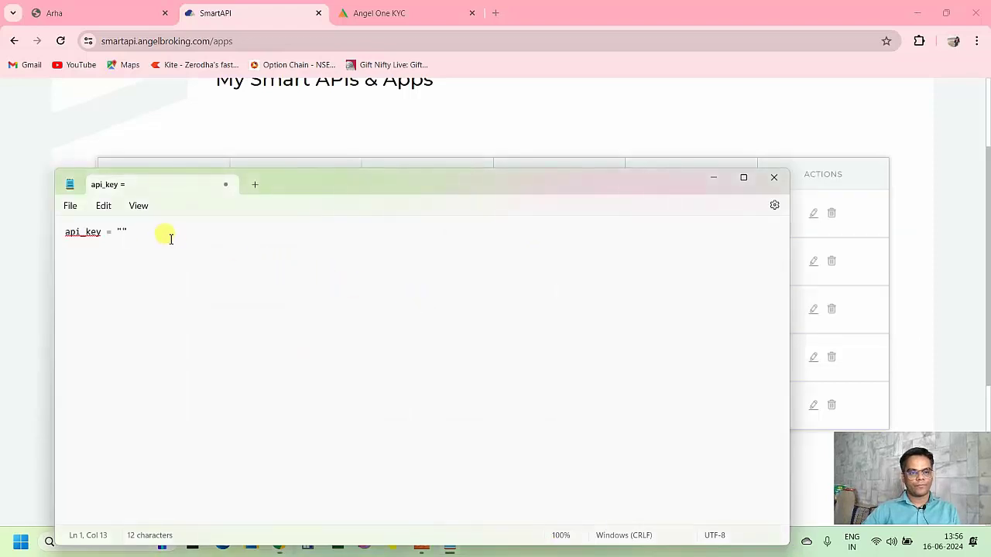
left_click(121, 231)
key("ctrl+v")
- Add a secret_key line holding the new app's copied secret key in quotes
left_click(917, 387)
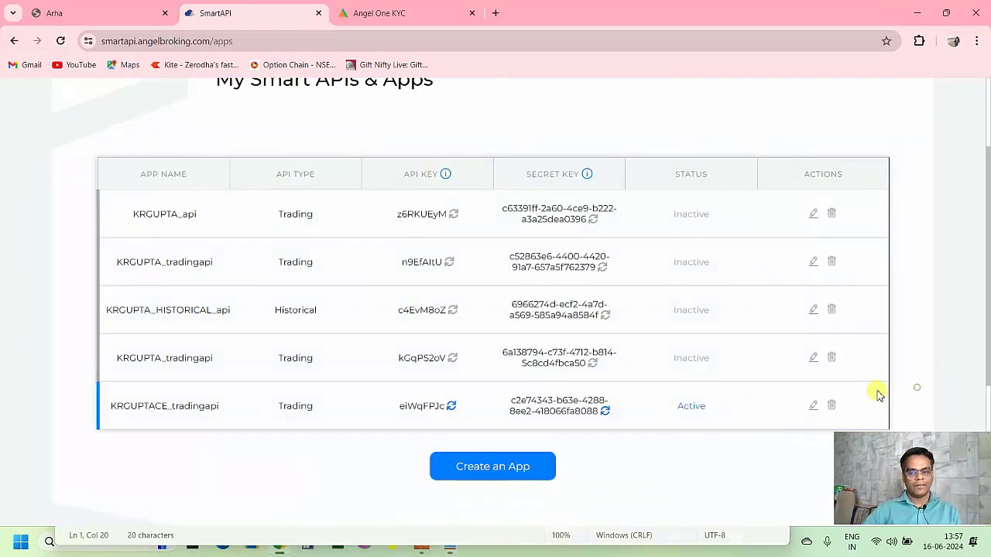
left_click_drag(548, 402, 511, 402)
key("ctrl+c")
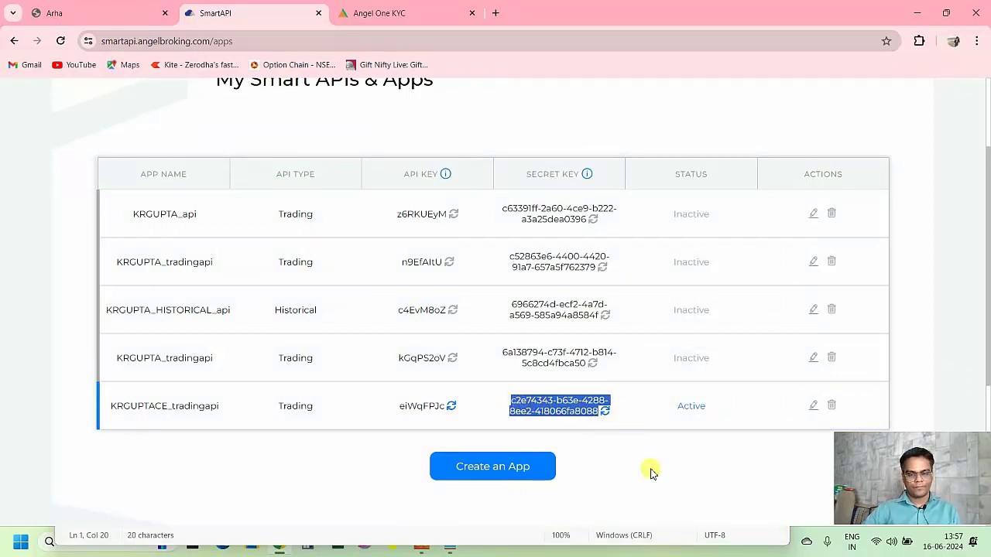
key("alt+Tab")
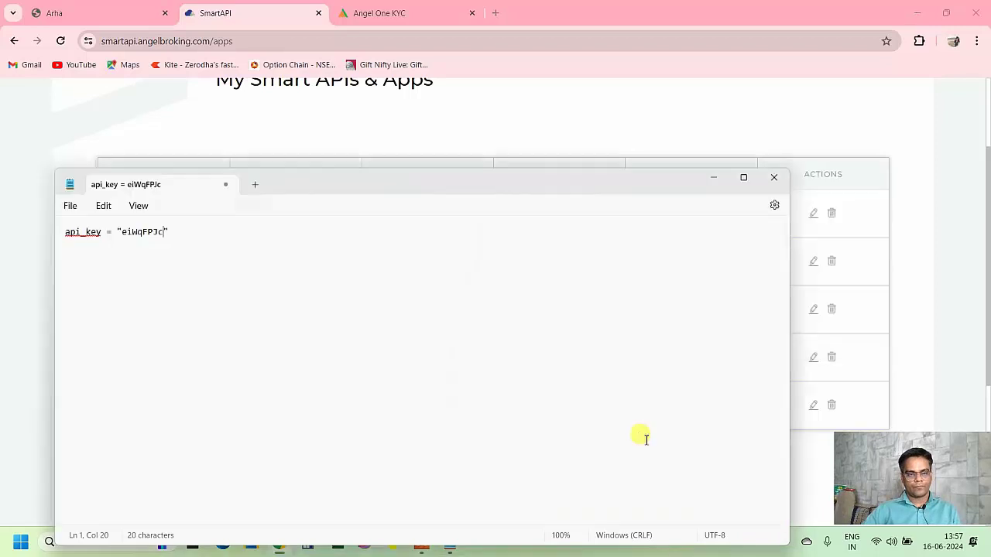
key("Return")
type("secret")
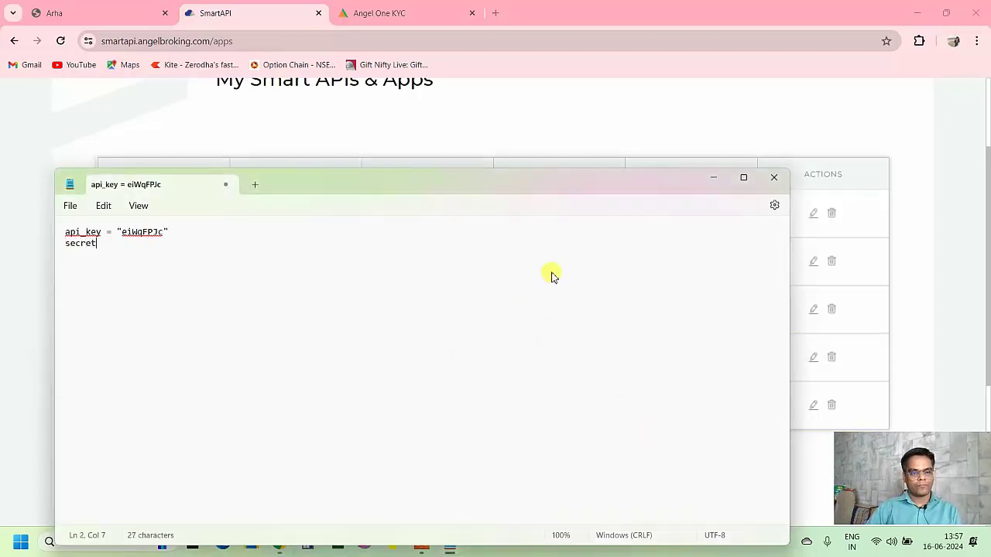
type("_key = \"")
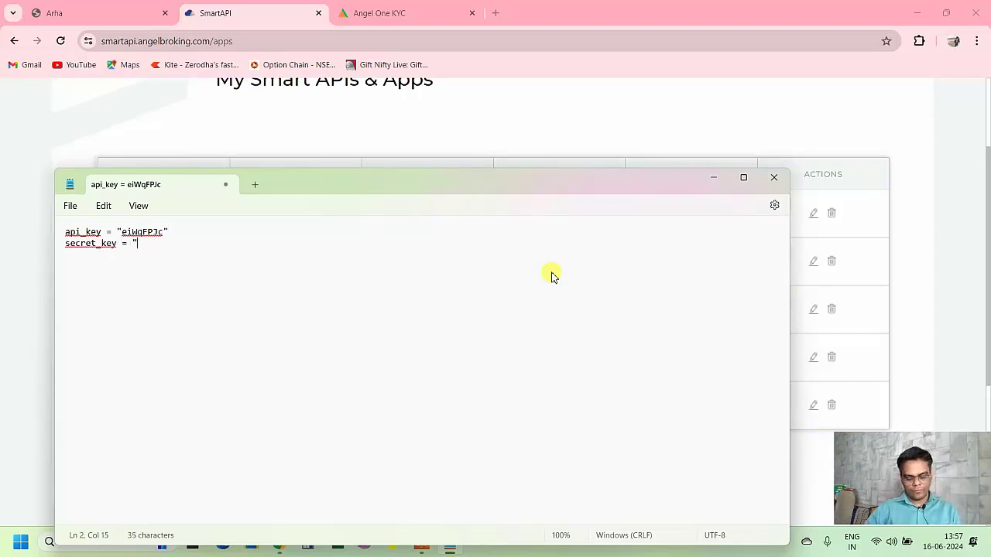
key("ctrl+v")
type("\"")
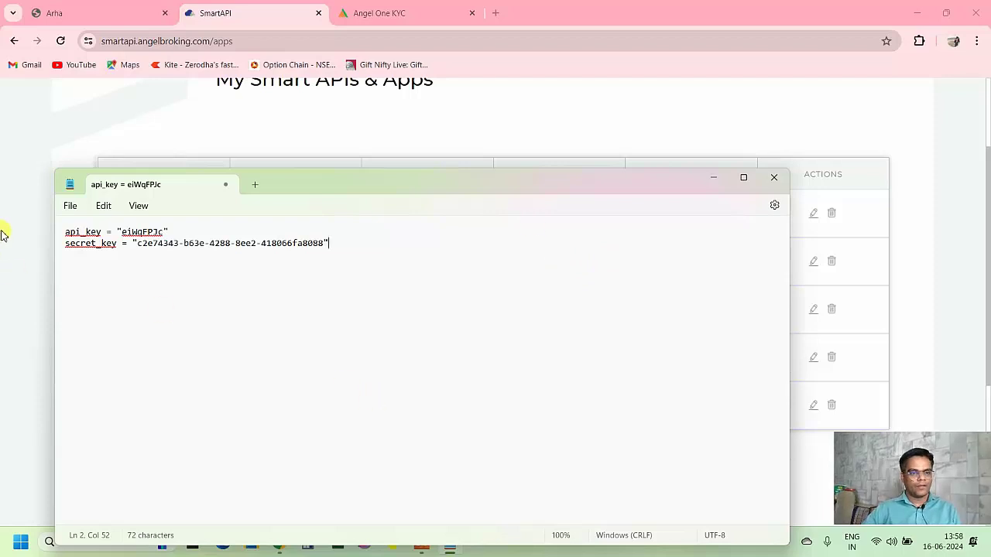
- Save the Notepad notes via Save As as ANGELONE_CREDENTIALS.txt, then bring Chrome back
left_click(68, 208)
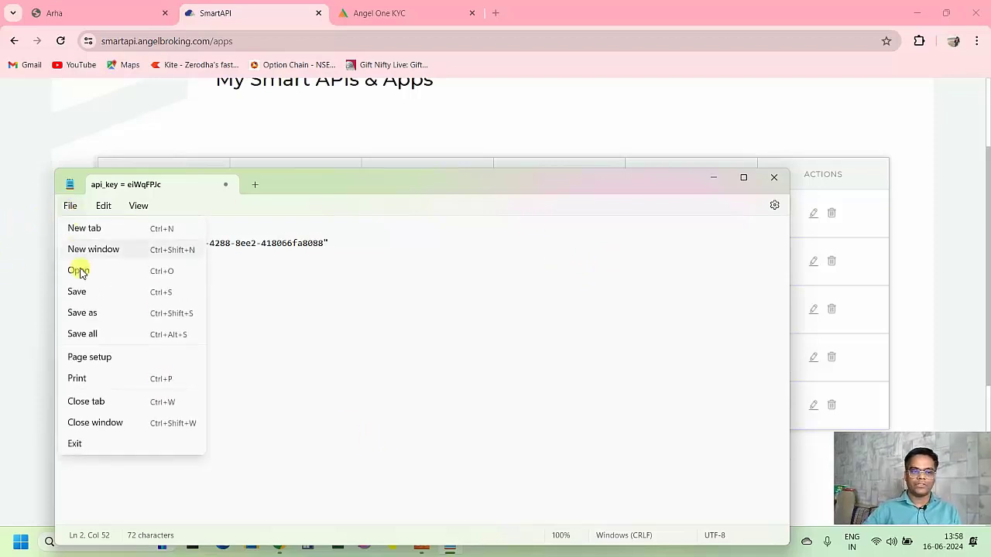
left_click(93, 313)
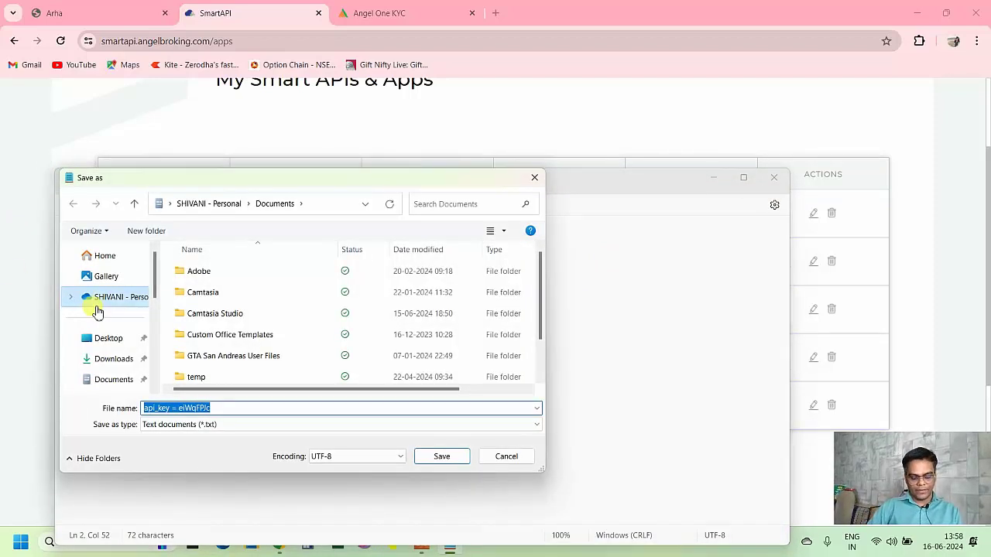
type("ANGELONE")
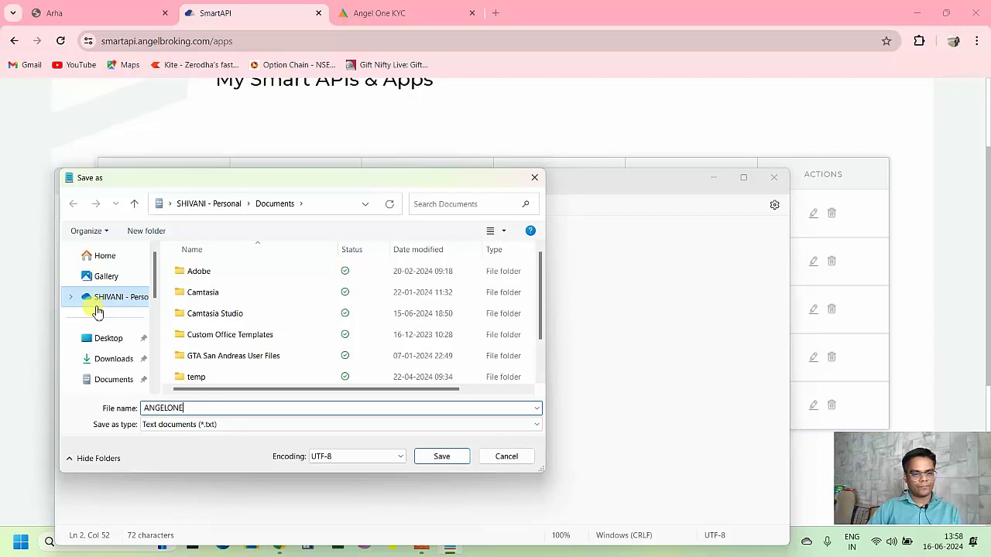
type("_CREDENTIALS")
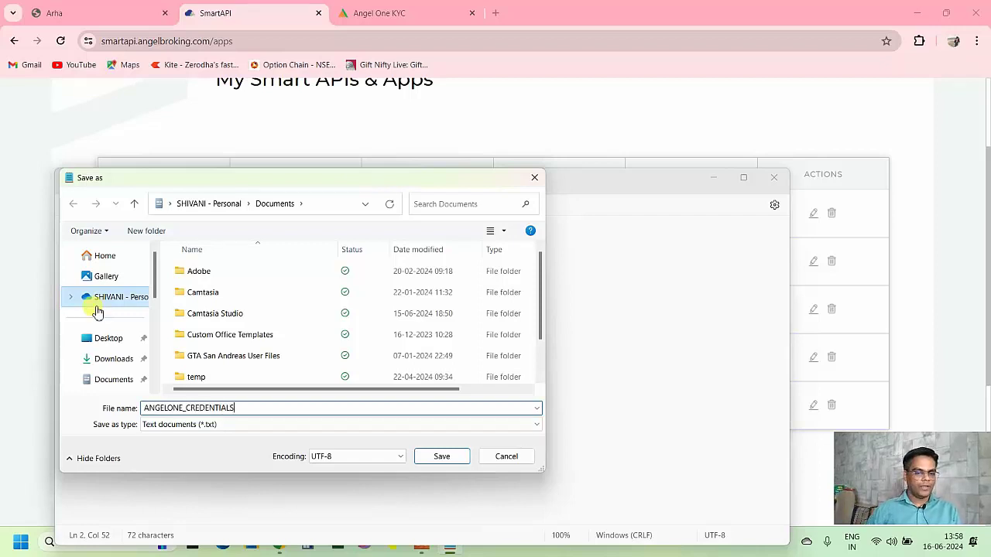
key("Return")
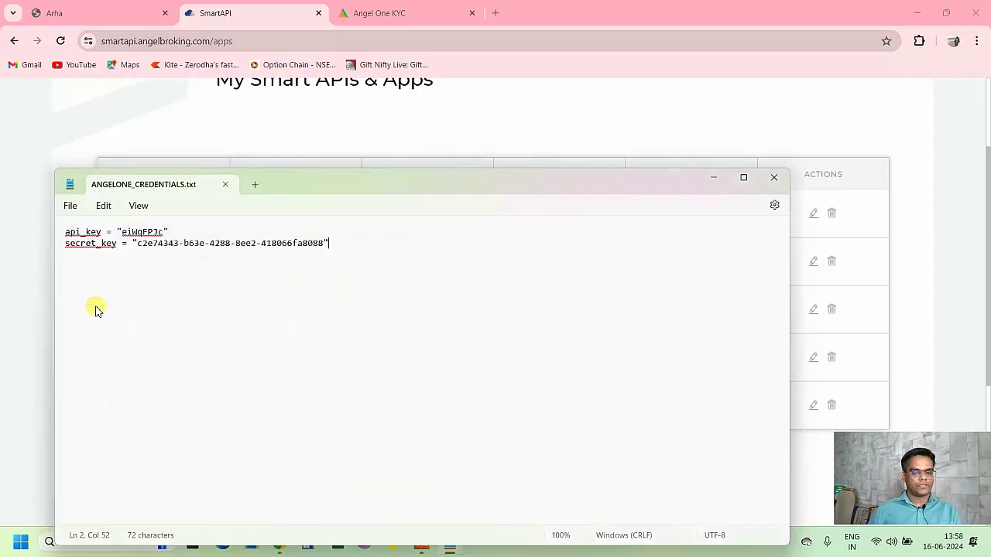
left_click(558, 97)
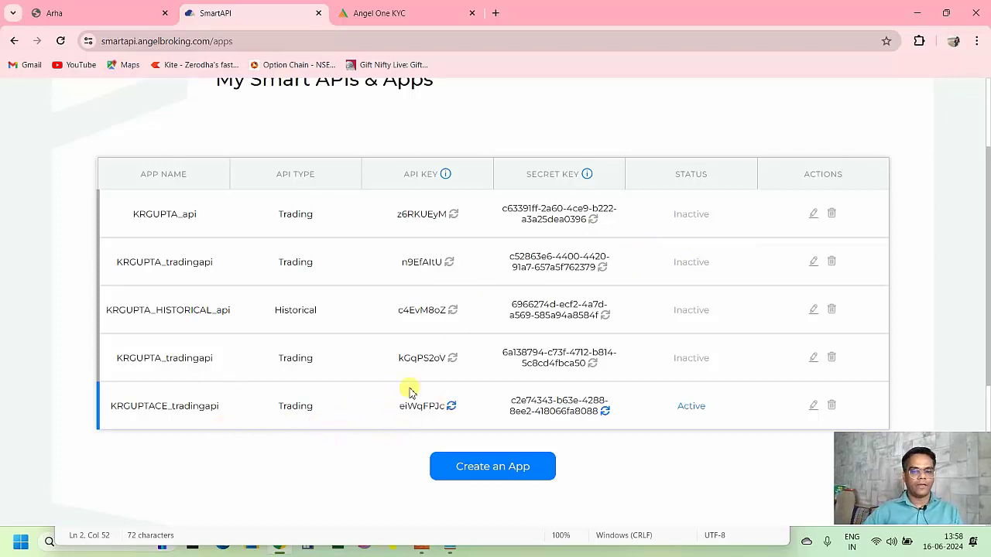
- Start a new Historical Data APIs app, with 'historical' added to the suggested app name
left_click(484, 466)
left_click(268, 336)
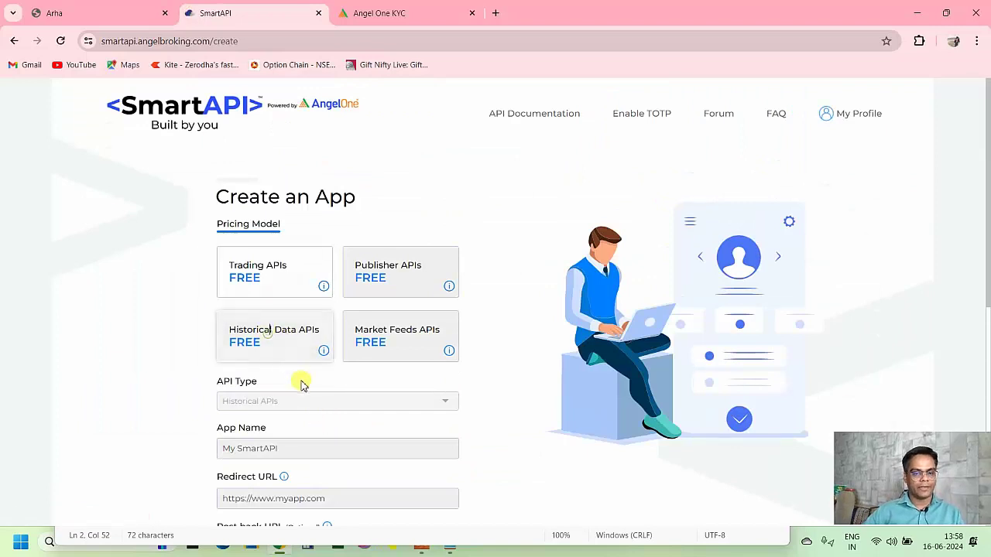
scroll(301, 341, "down", 2)
left_click(299, 328)
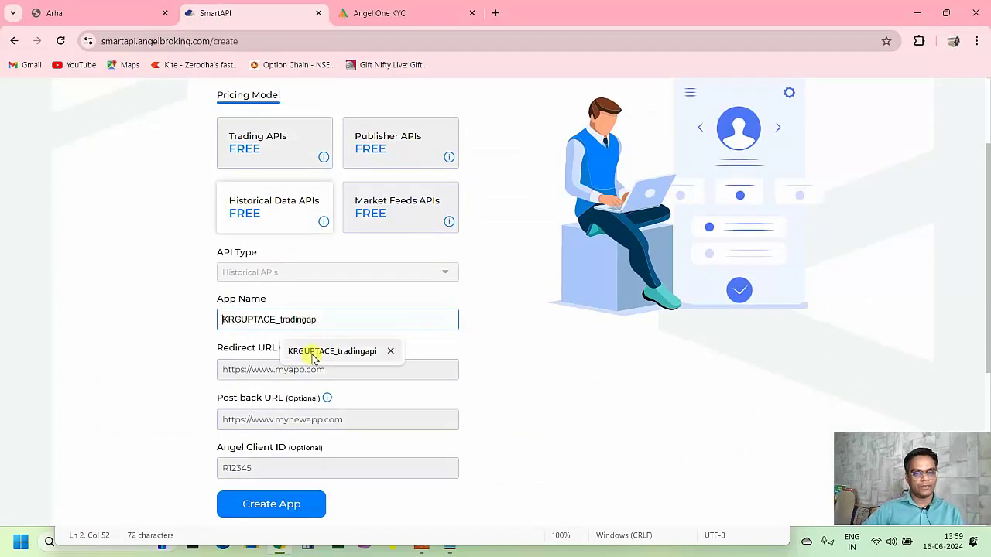
left_click(294, 351)
left_click(276, 319)
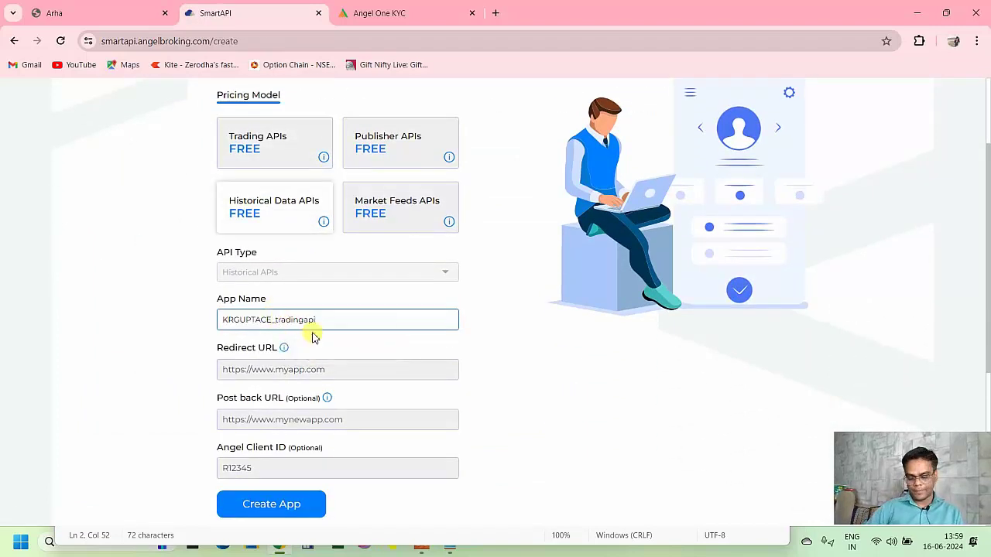
type("historical")
scroll(326, 333, "up", 1)
left_click(318, 432)
left_click(367, 12)
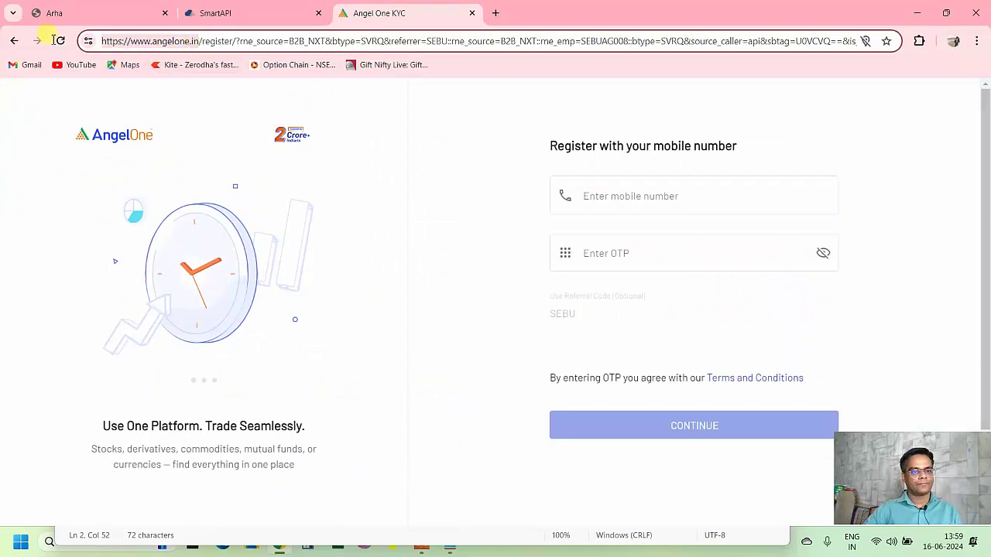
left_click(233, 13)
left_click(257, 436)
left_click(333, 464)
scroll(462, 436, "down", 1)
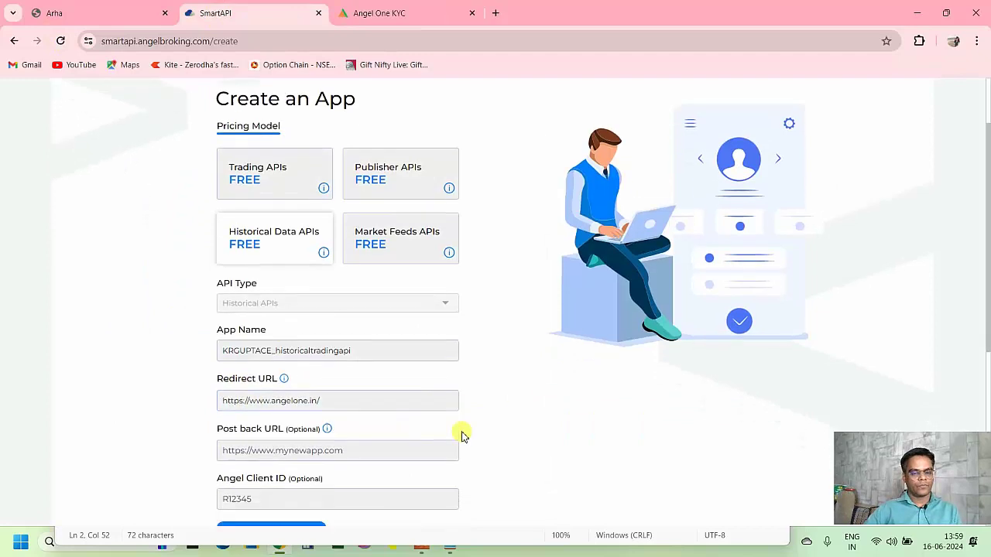
scroll(461, 436, "down", 3)
left_click(263, 442)
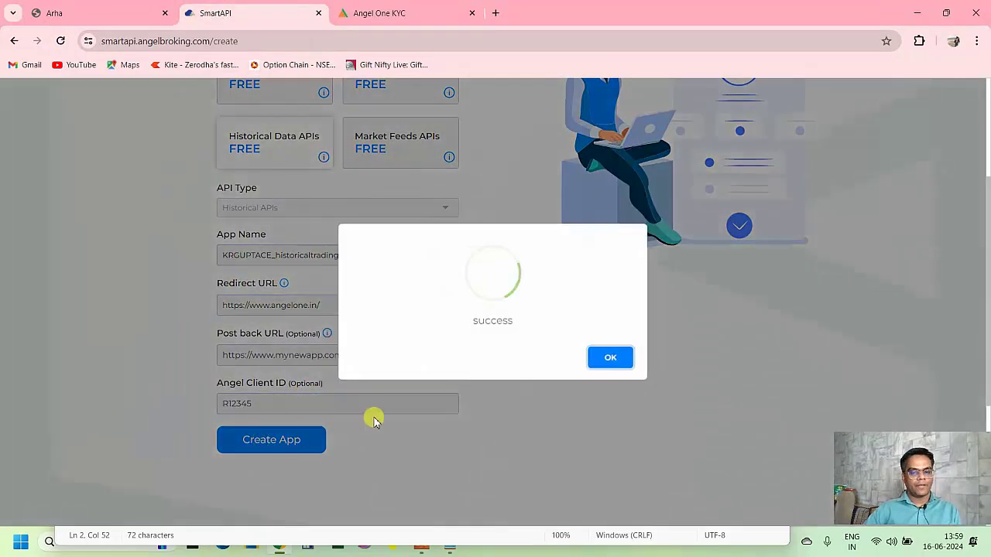
left_click(610, 357)
- Copy the historical app's API key into a new historicalapi_key = "..." line in ANGELONE_CREDENTIALS.txt
scroll(403, 403, "down", 3)
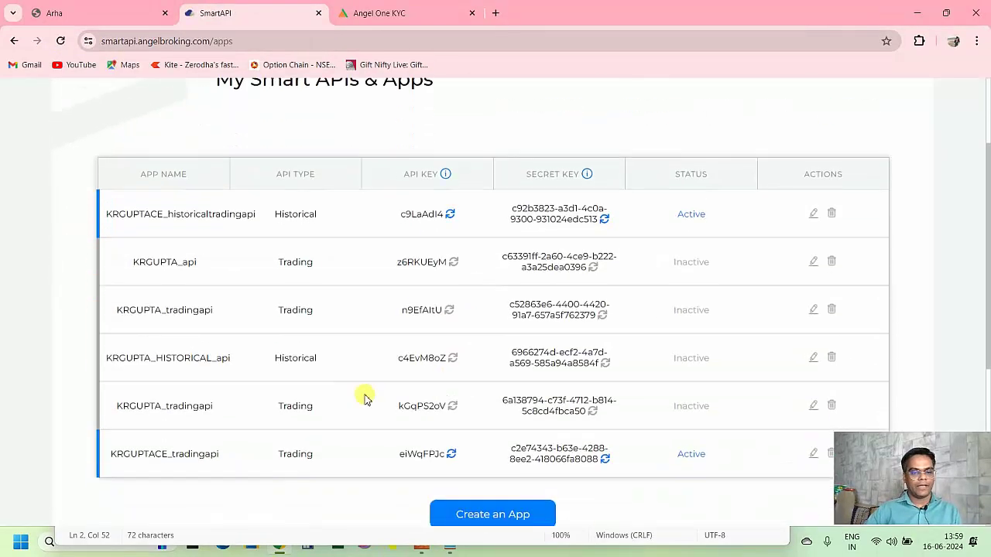
scroll(232, 403, "down", 2)
left_click_drag(258, 151, 107, 153)
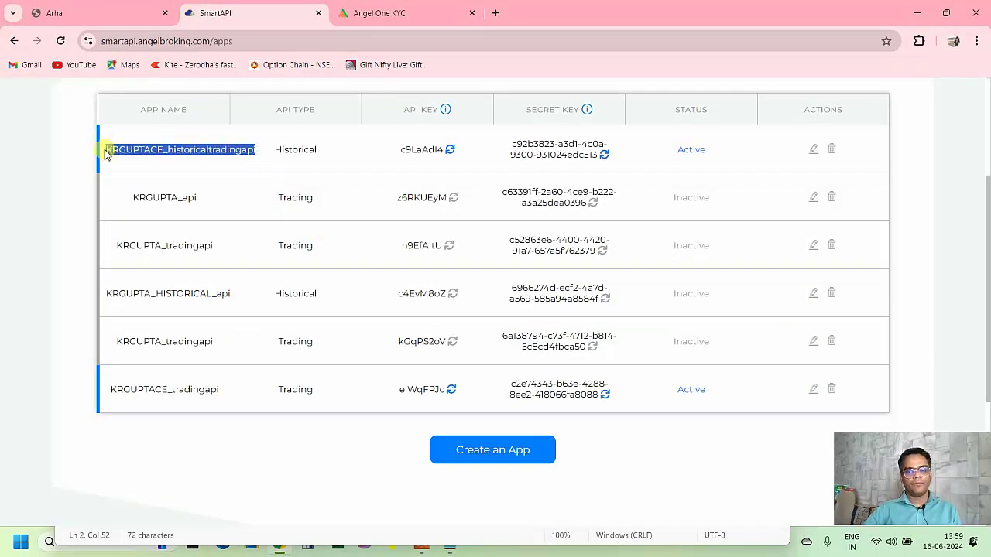
left_click_drag(708, 158, 100, 146)
left_click(344, 150)
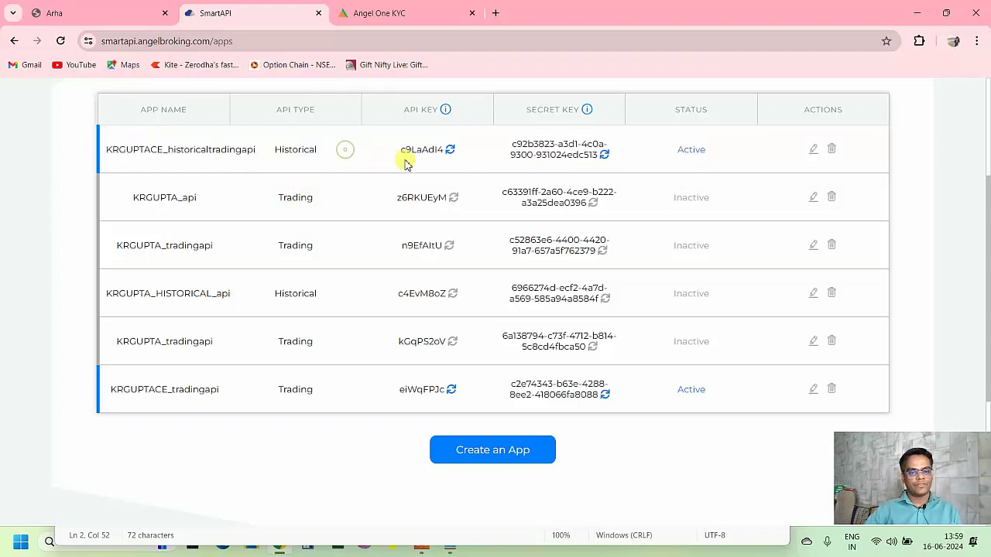
double_click(410, 149)
key("ctrl+c")
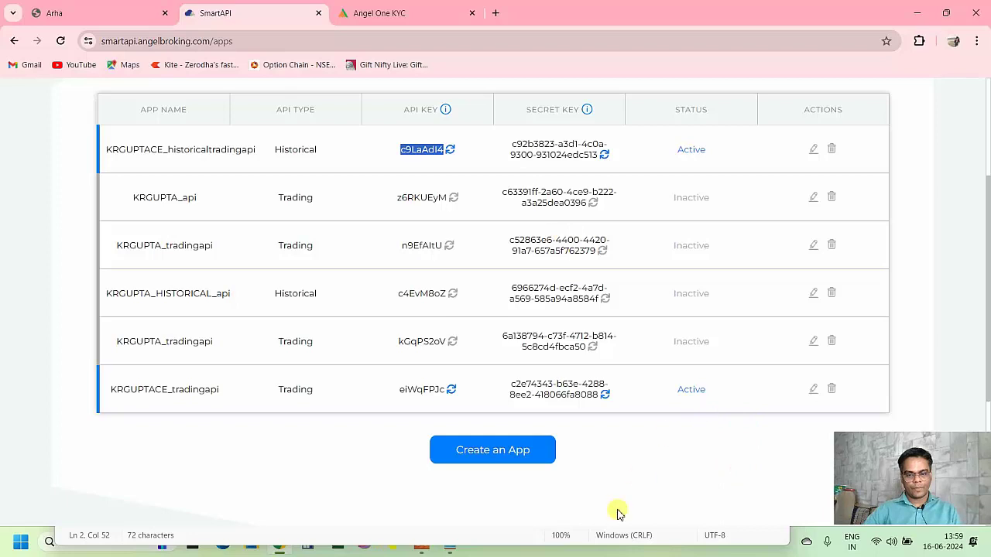
key("alt+Tab")
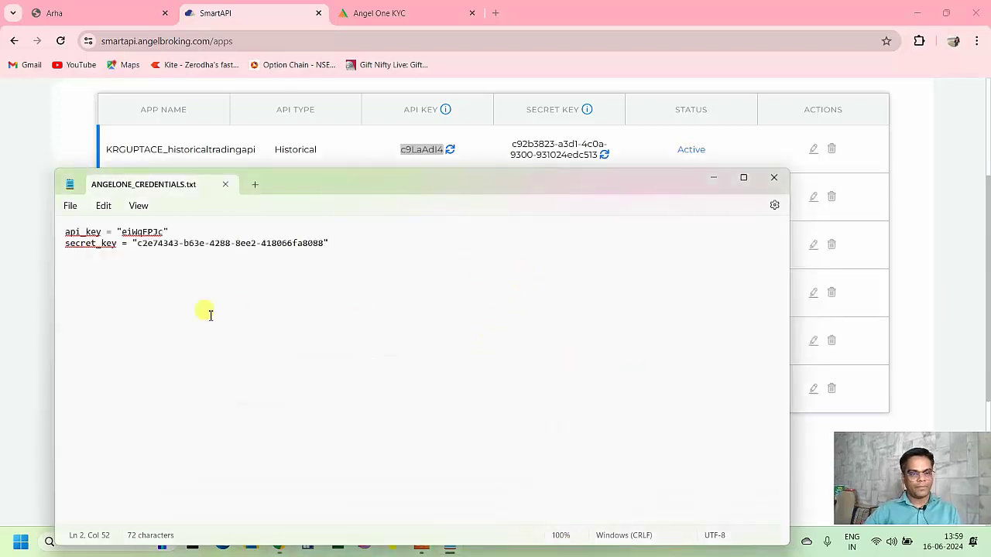
key("Return")
type("historical")
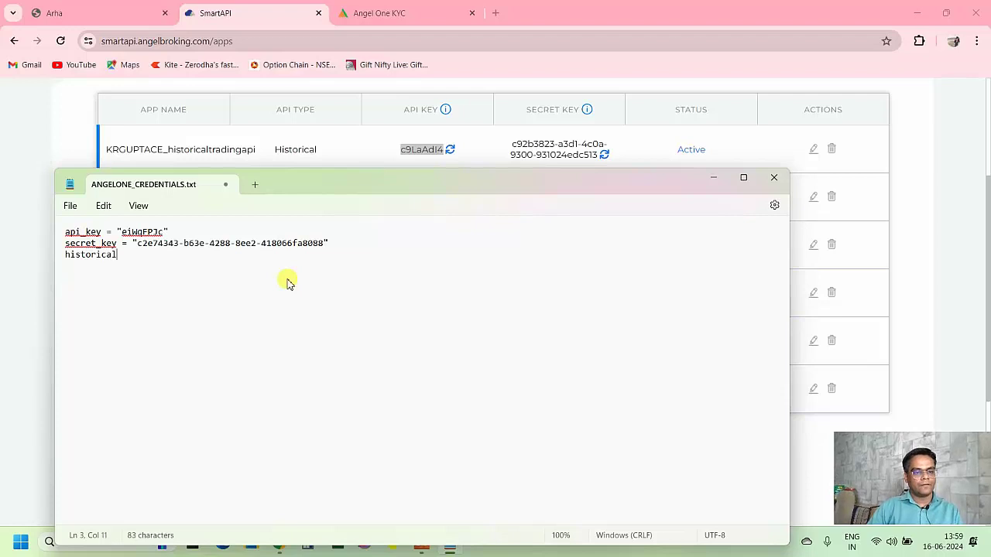
type("api_key = ")
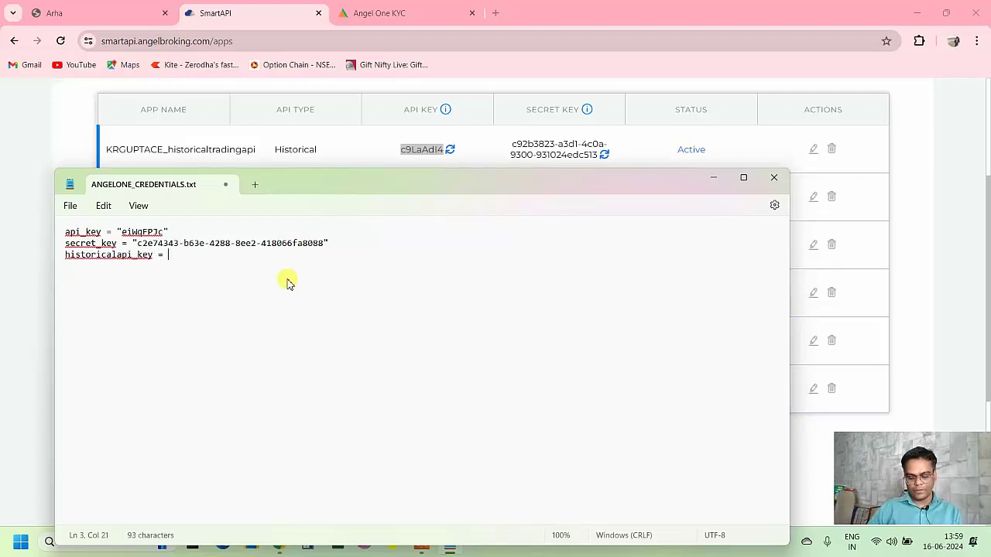
type("\"\"")
key("ctrl+v")
key("Return")
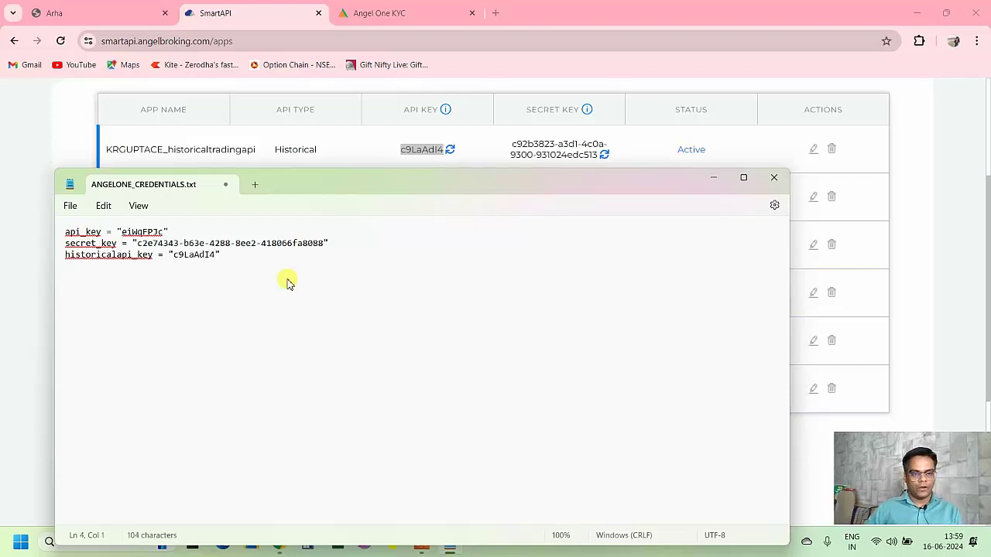
- Copy the historical app's secret key into a historicalsecret_key line, then return to SmartAPI
left_click(553, 149)
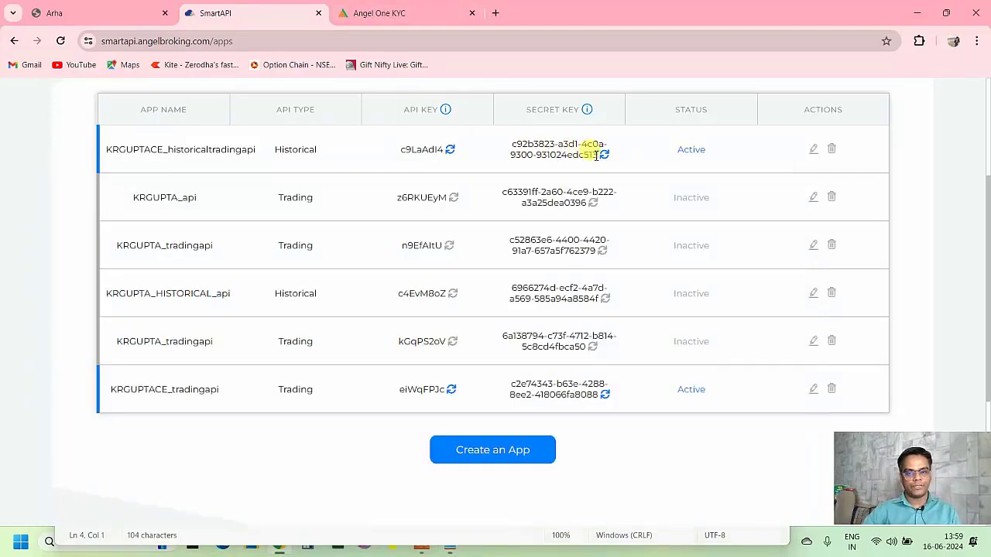
left_click_drag(596, 154, 510, 144)
key("ctrl+c")
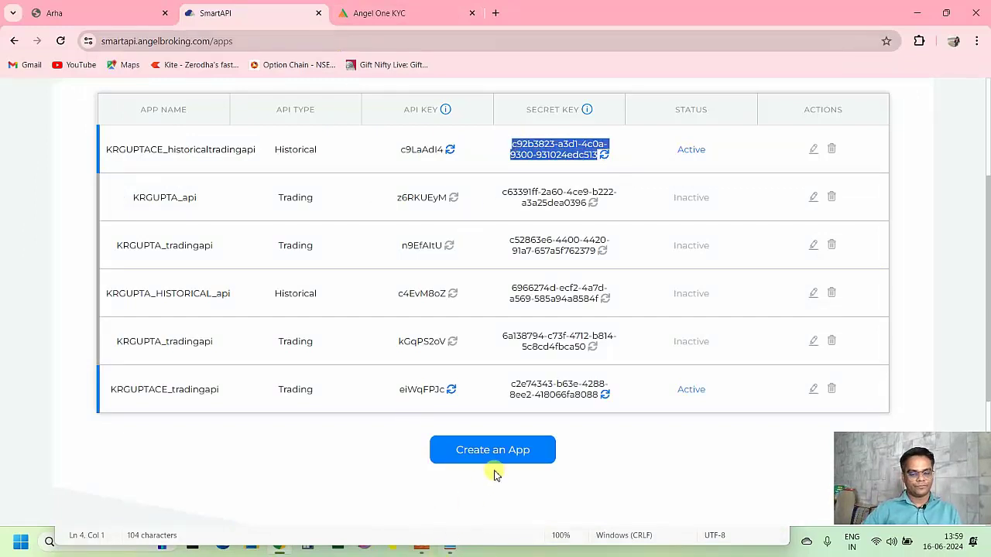
key("alt+Tab")
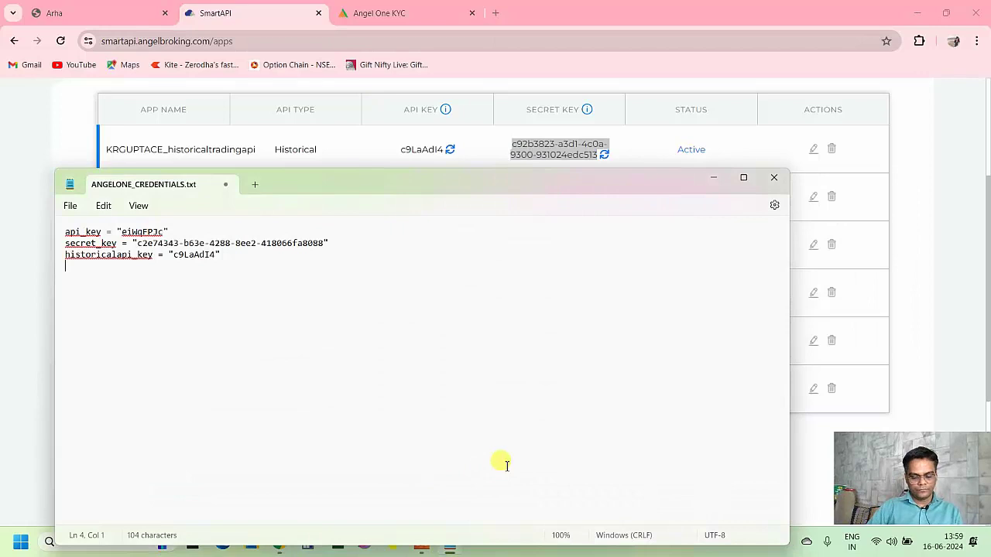
type("historical")
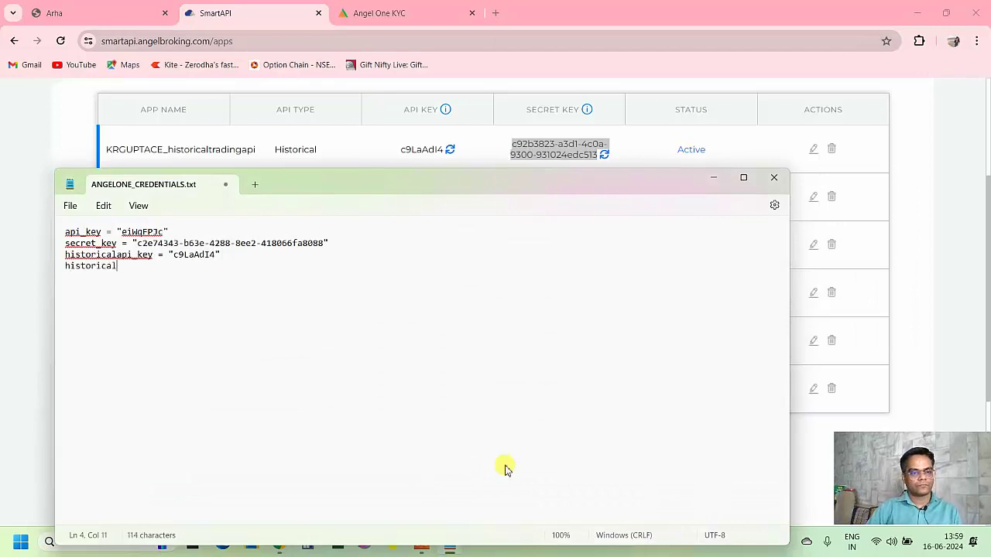
type("secret")
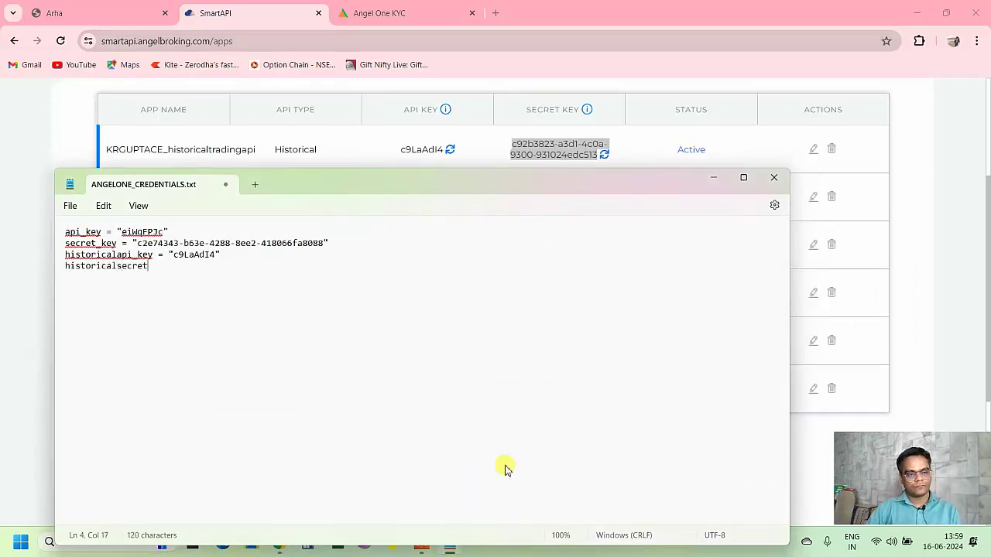
type("_key ")
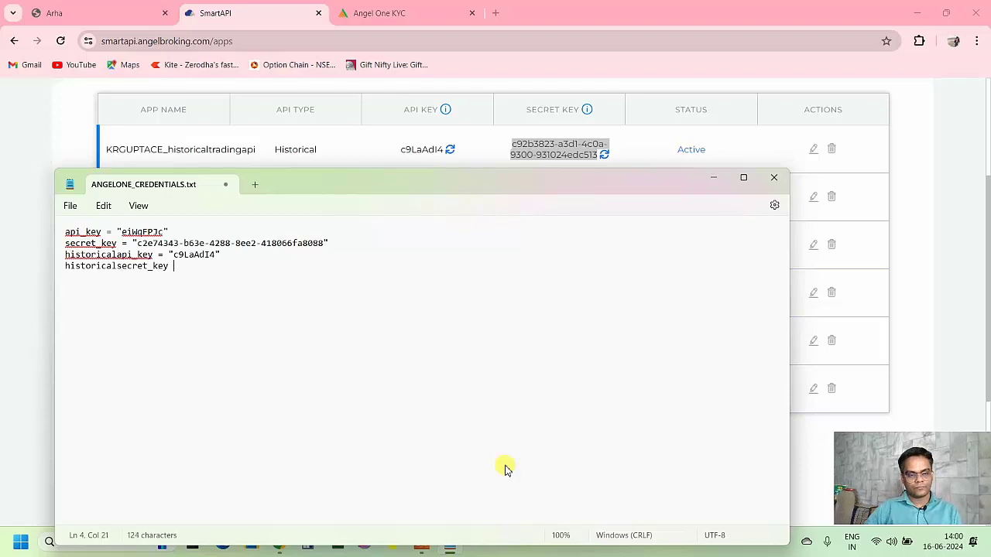
type("= \"")
key("ctrl+v")
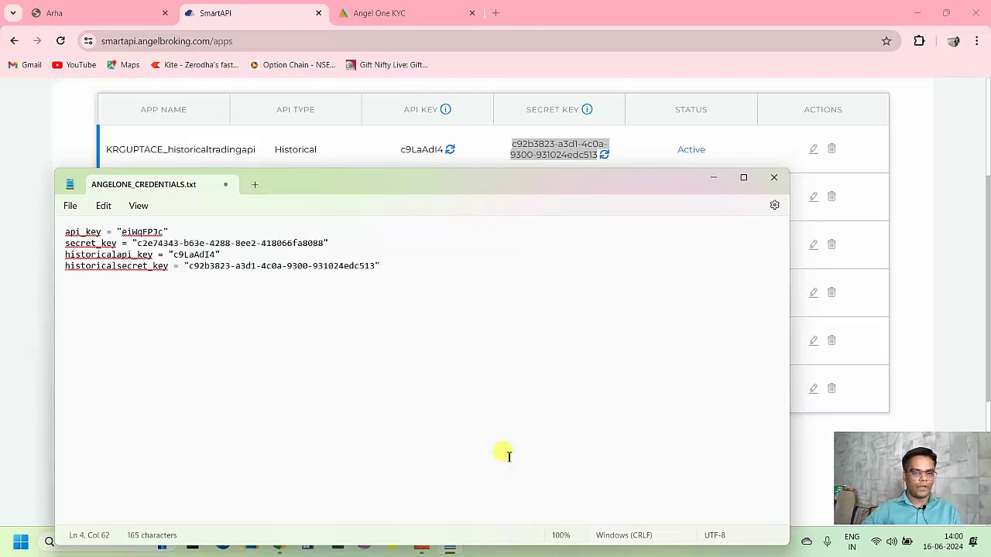
key("alt+Tab")
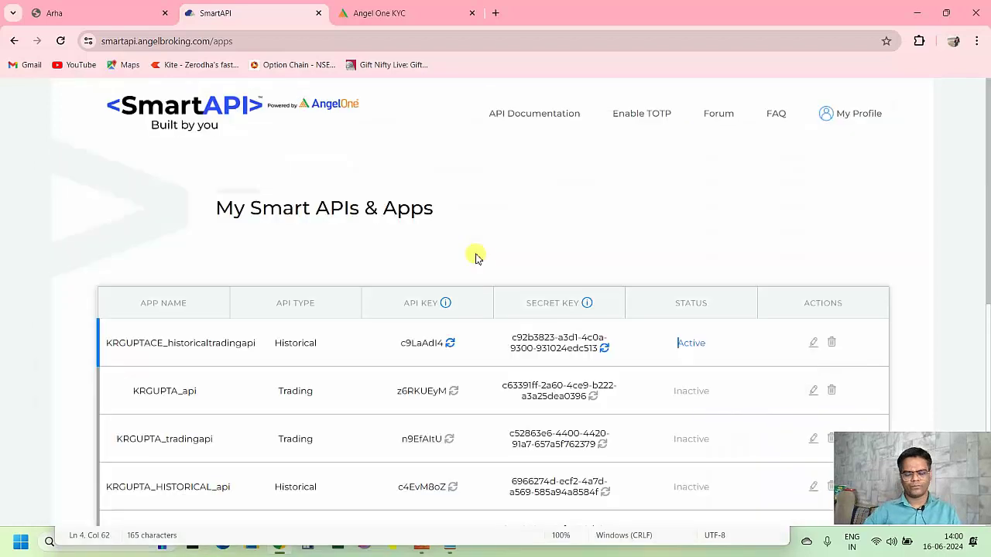